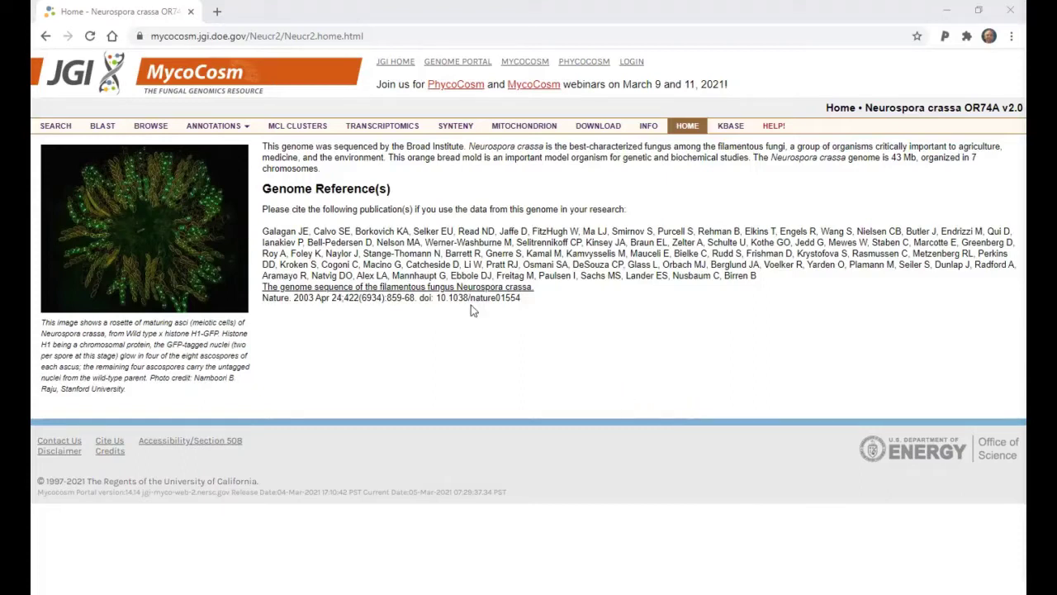
Highlight the Neucr portal code and the genome description's opening sentence, then preview the annotation categories list
left_click_drag(250, 36, 284, 36)
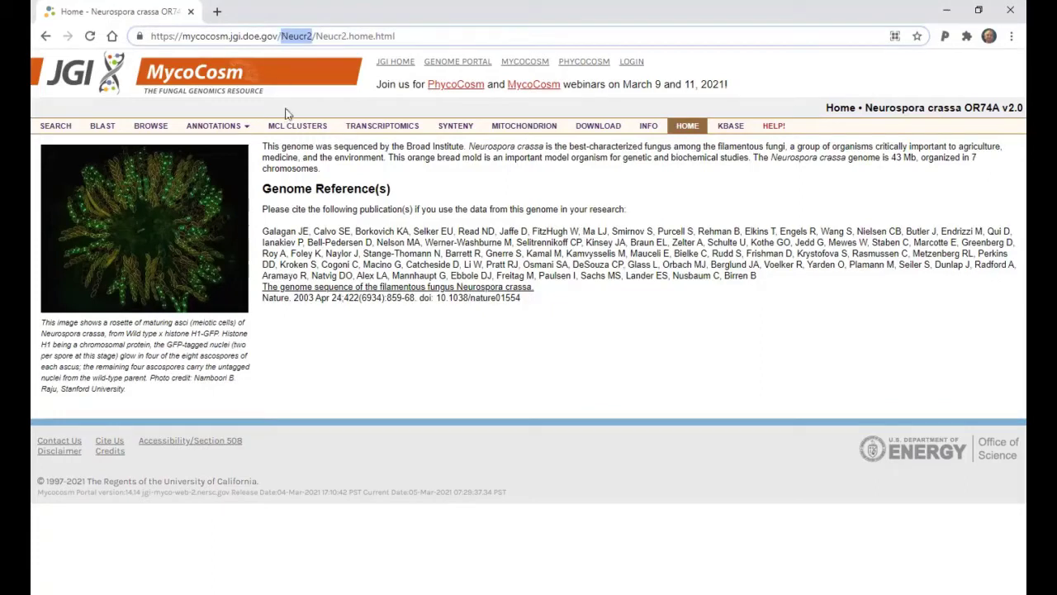
left_click(467, 370)
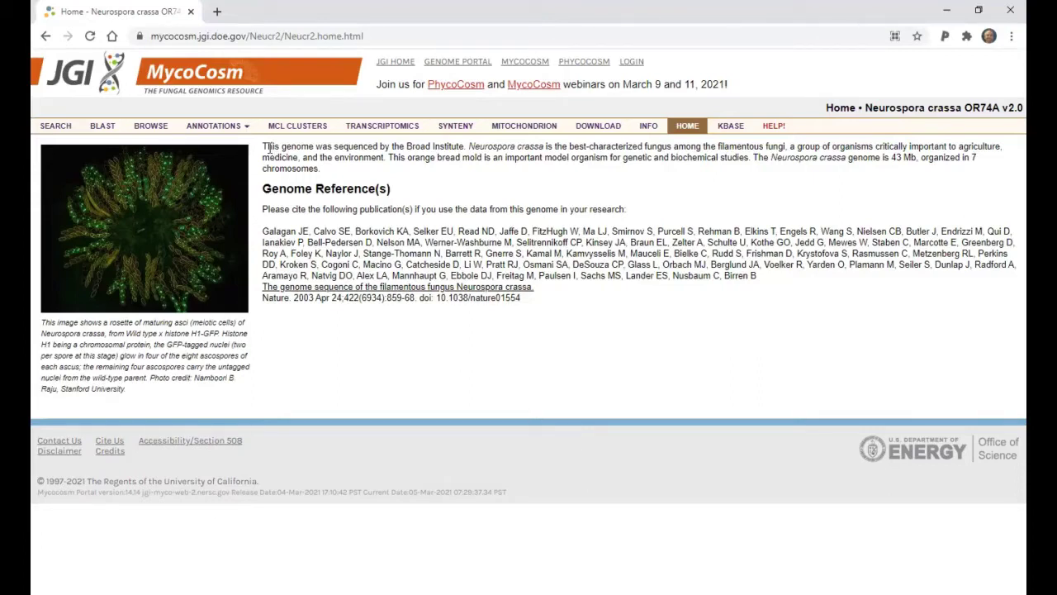
left_click_drag(266, 146, 431, 159)
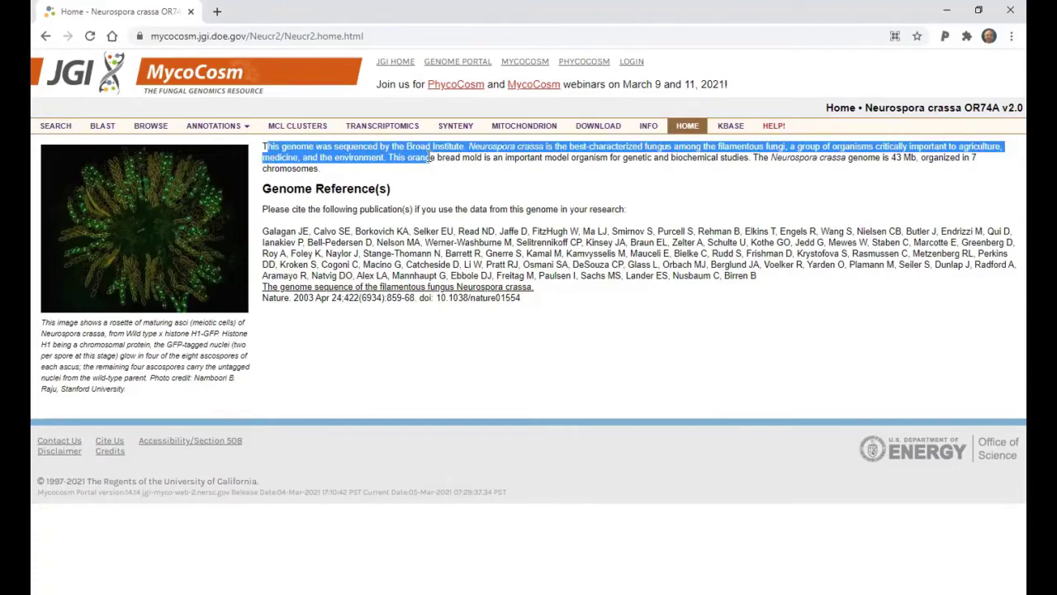
left_click(561, 367)
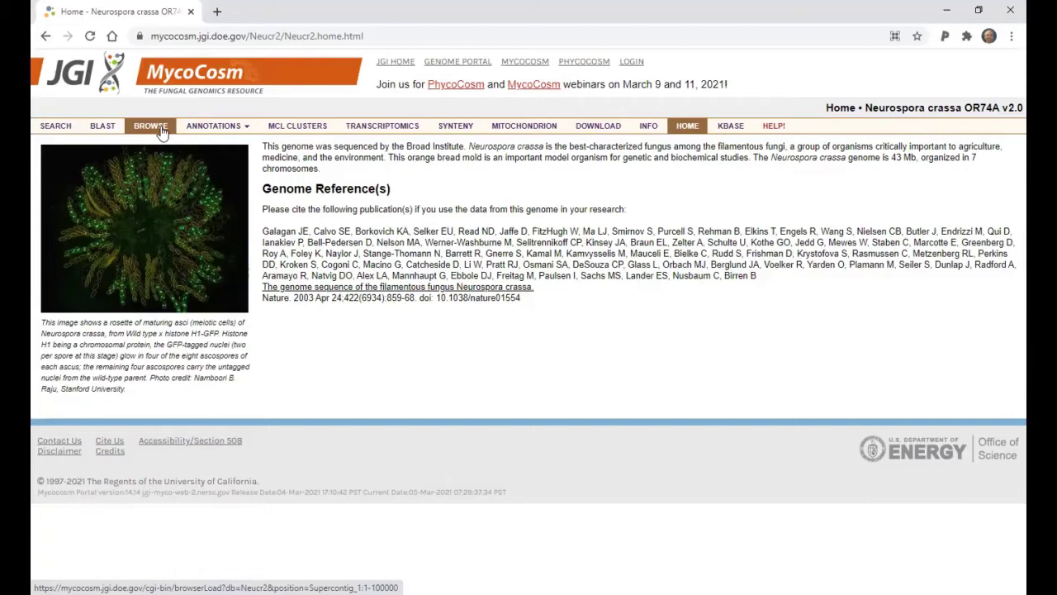
left_click(226, 132)
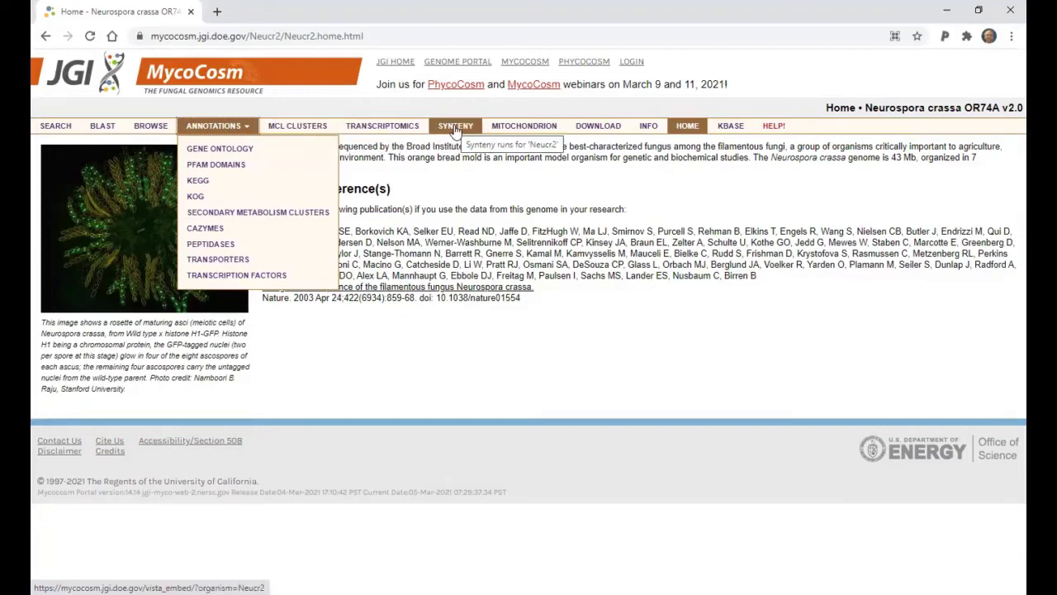
left_click(615, 341)
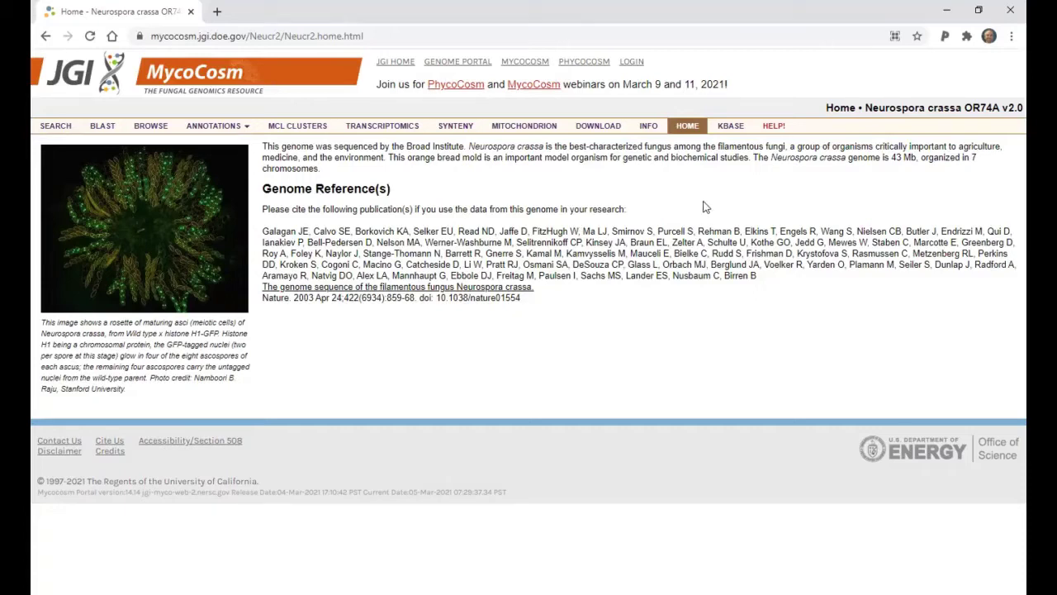
Review the OR74A v2.0 Info page's assembly statistics, gene-model summary and references, then return to top
left_click(649, 128)
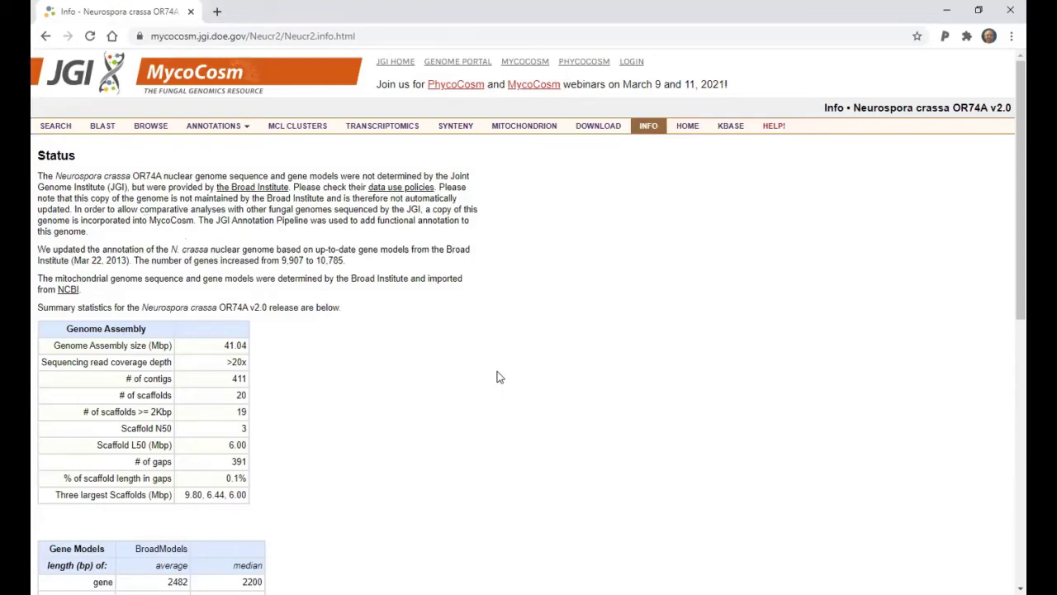
scroll(495, 372, "down", 2)
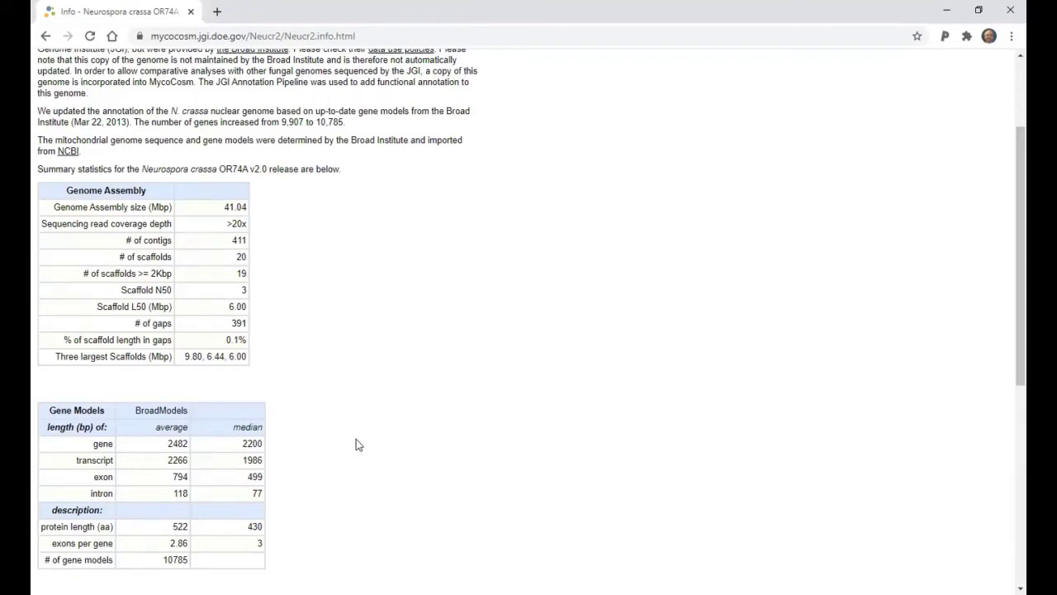
scroll(356, 445, "down", 1)
scroll(358, 441, "down", 1)
scroll(359, 441, "down", 1)
scroll(358, 441, "down", 1)
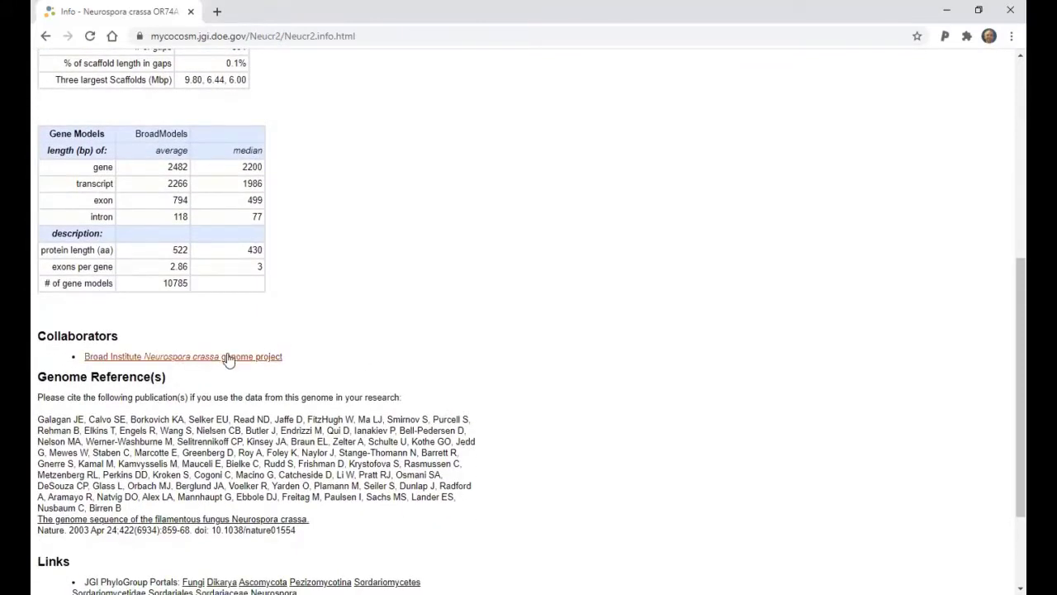
scroll(355, 360, "down", 1)
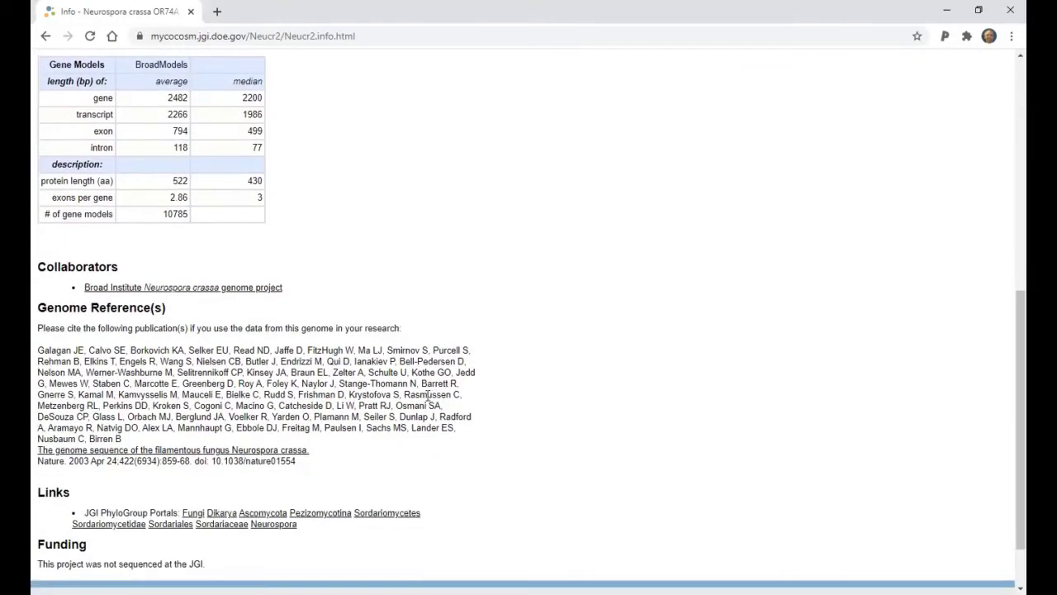
scroll(462, 417, "down", 1)
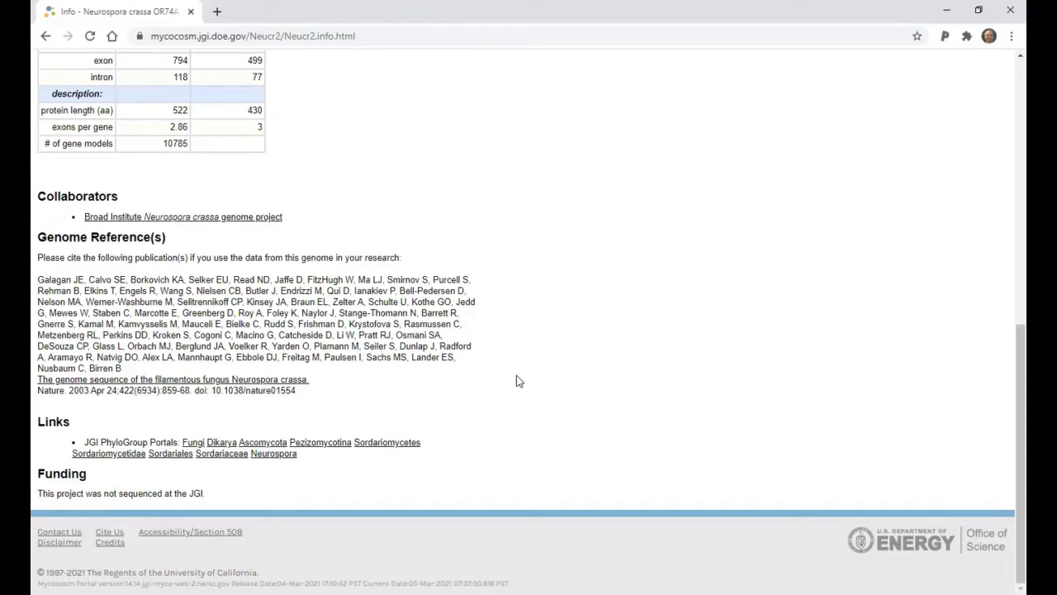
scroll(518, 380, "up", 3)
scroll(519, 381, "up", 5)
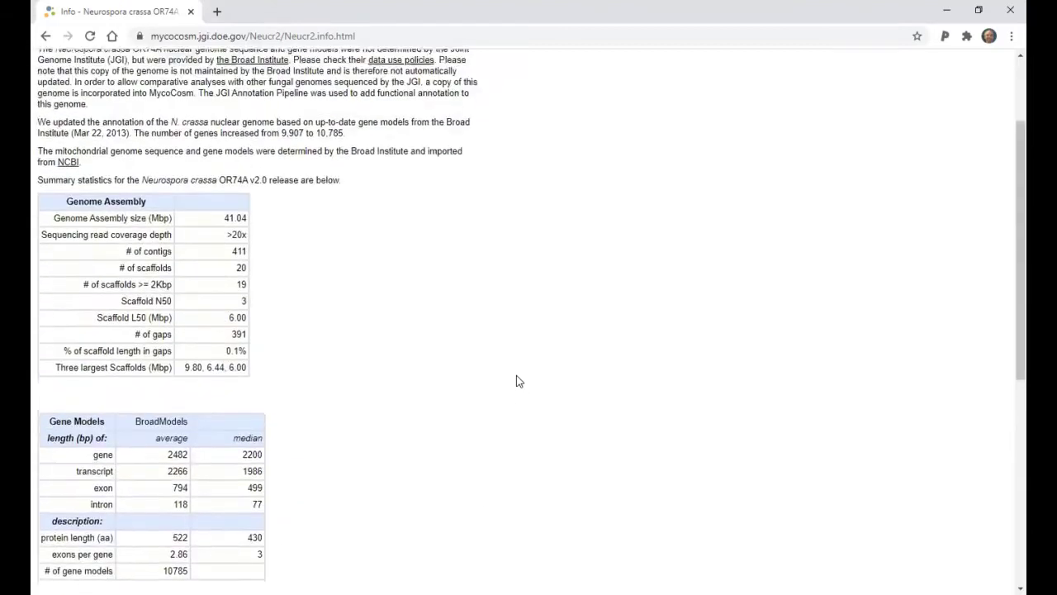
scroll(518, 380, "up", 2)
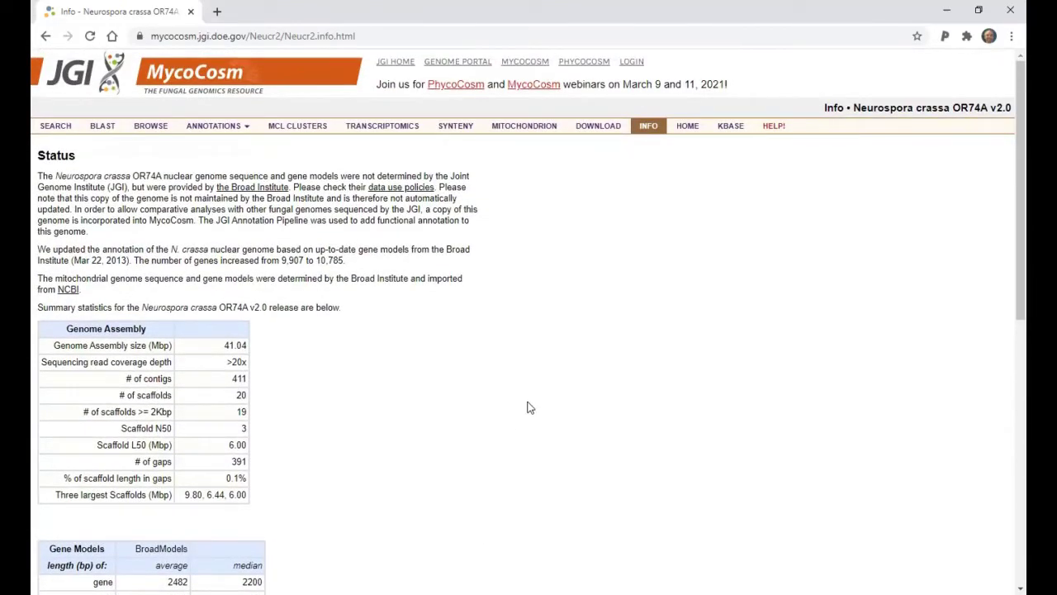
On the gene search page, review Search By and Across options, keeping Keywords and Default scope
left_click(51, 134)
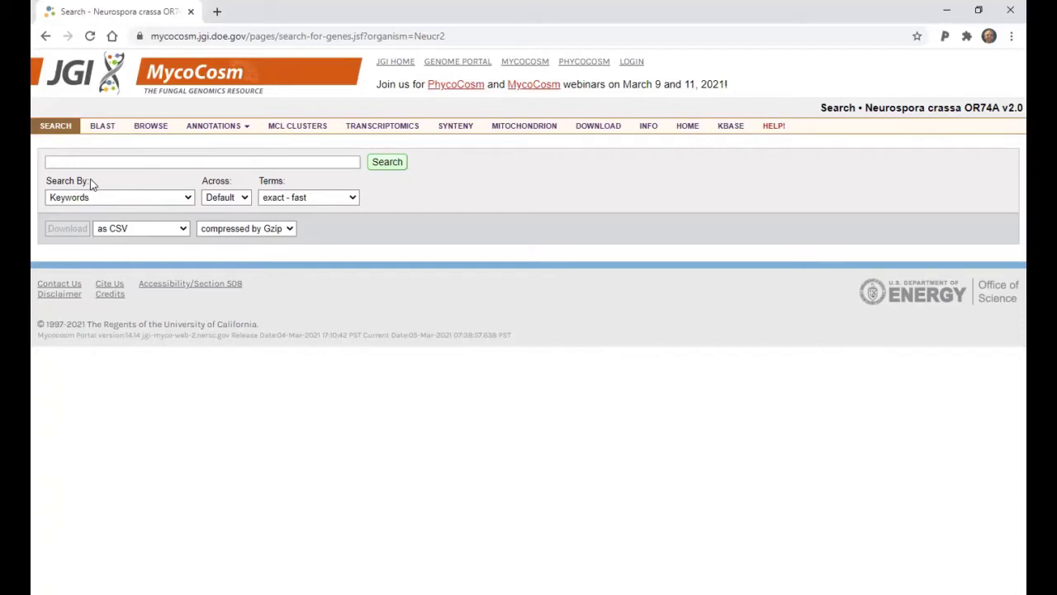
left_click(187, 200)
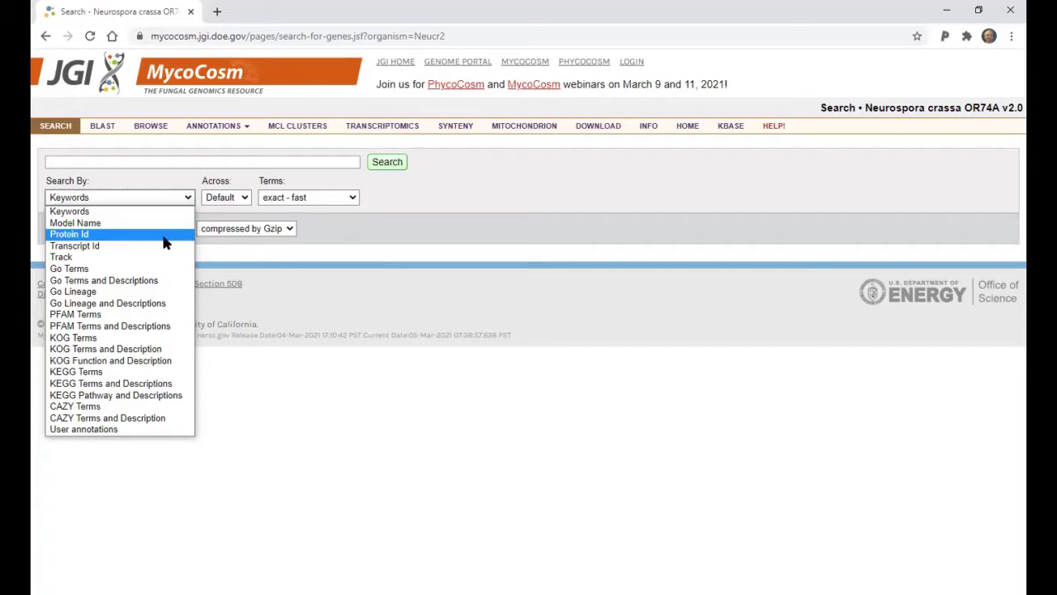
left_click(240, 201)
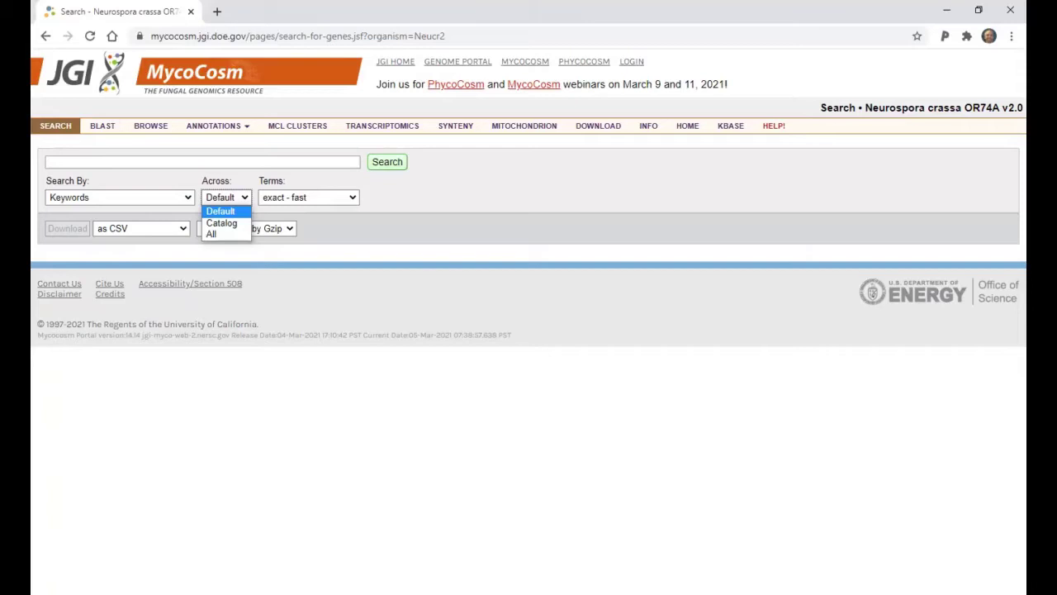
left_click(220, 212)
left_click(156, 161)
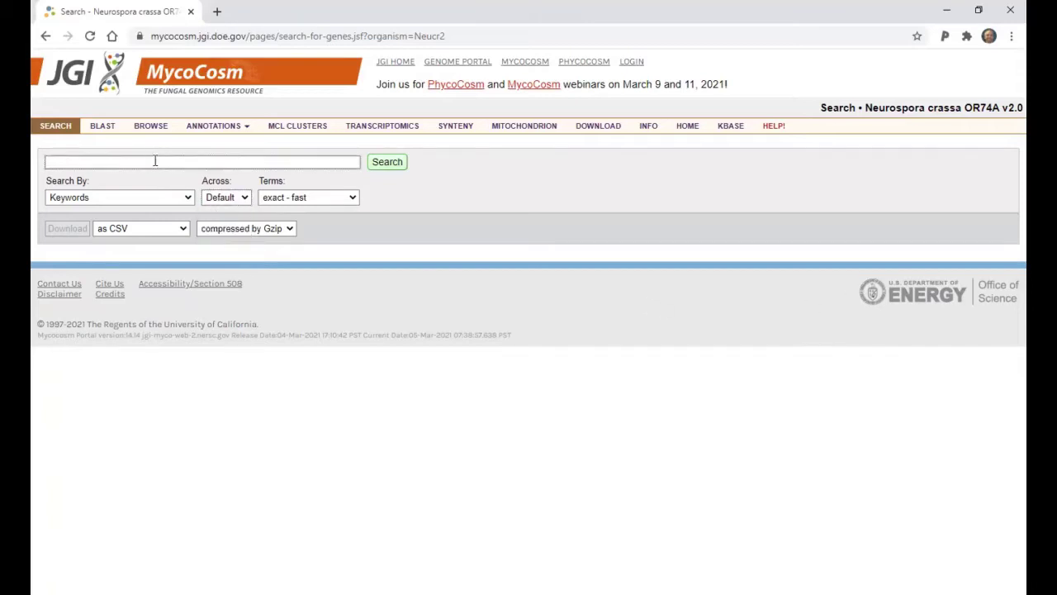
Run a keyword gene search for PF00933
type("PF00933")
key("Return")
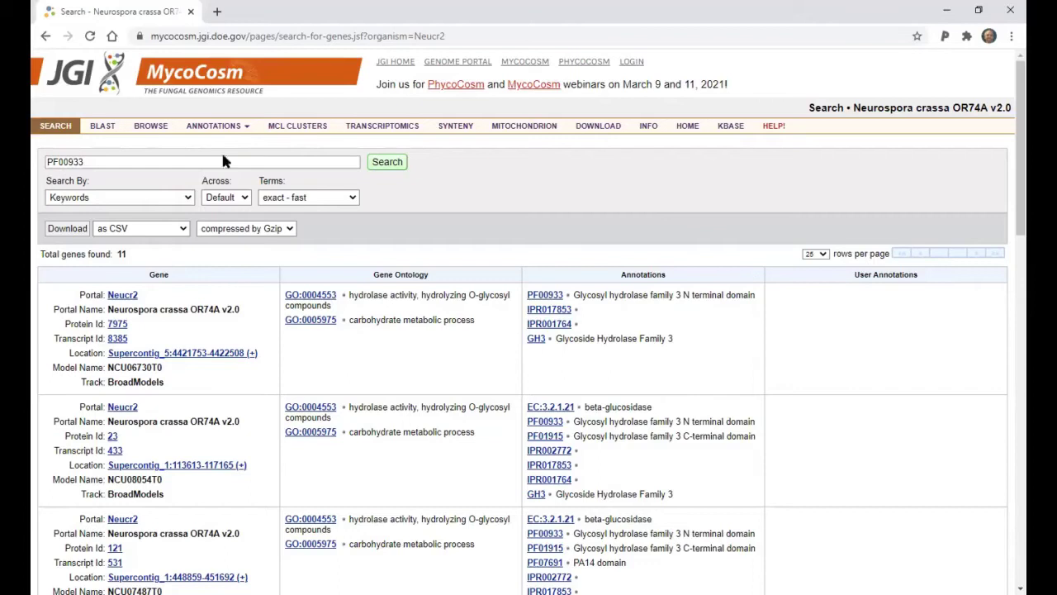
left_click(102, 131)
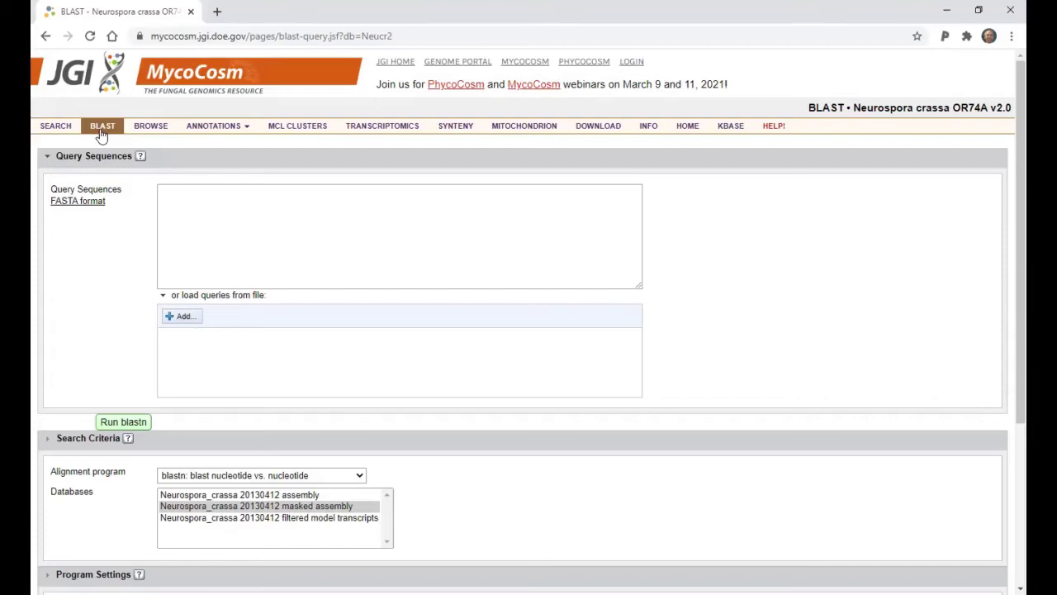
scroll(286, 267, "down", 2)
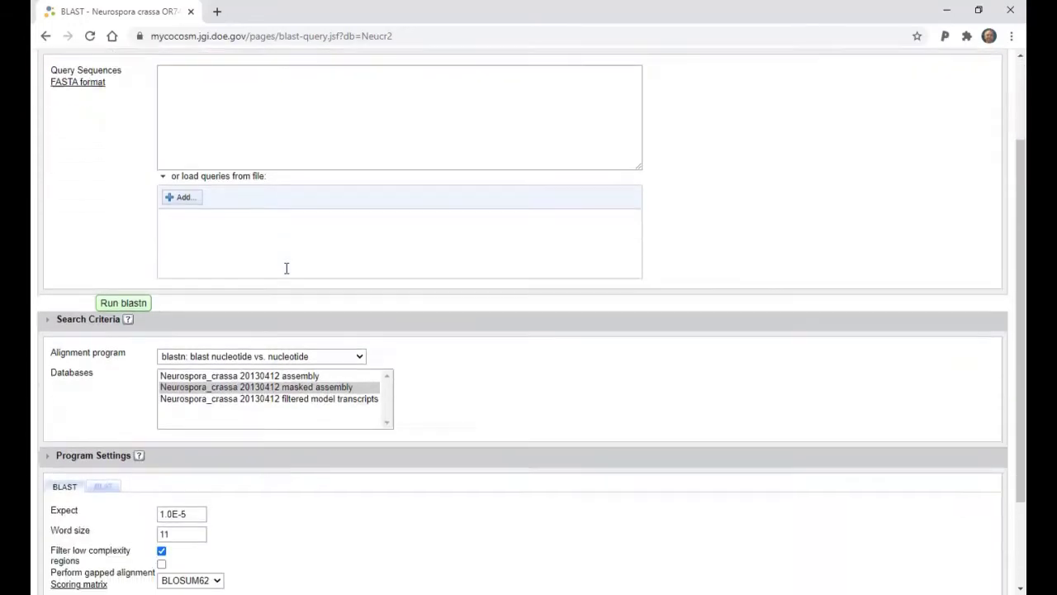
left_click(287, 340)
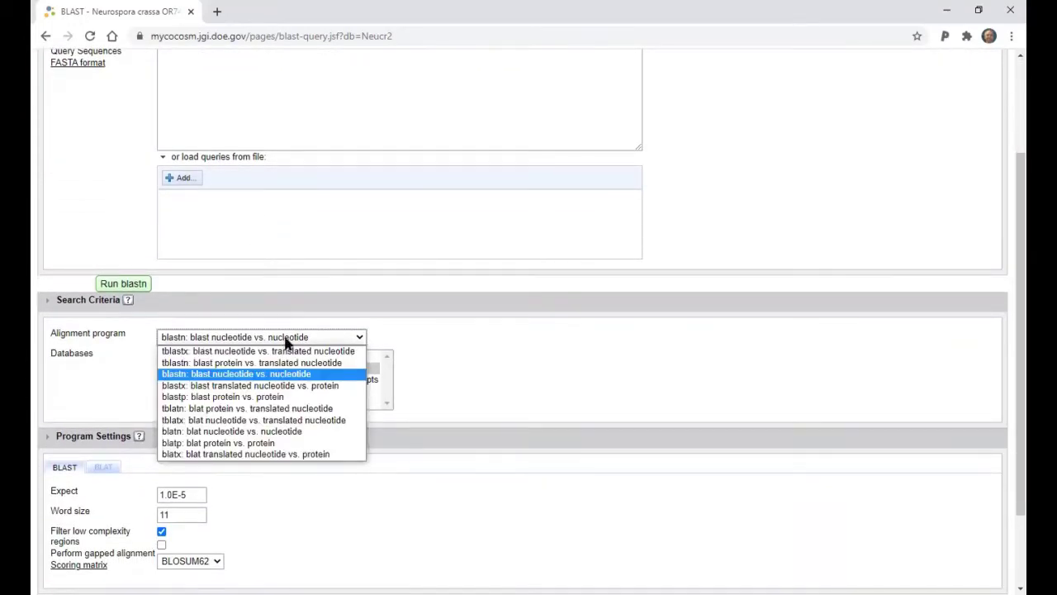
left_click(287, 342)
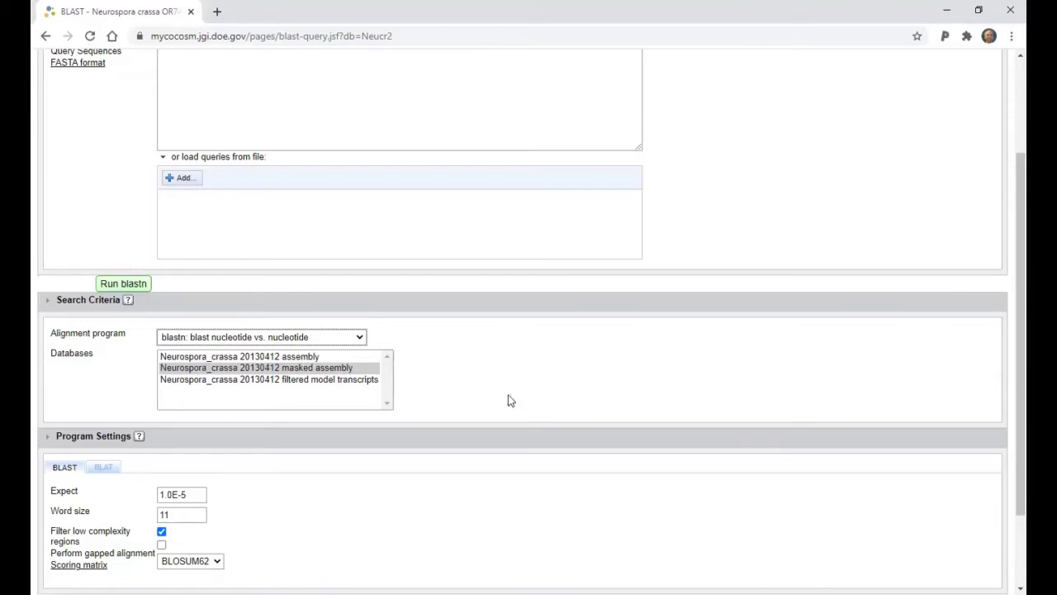
scroll(533, 401, "down", 2)
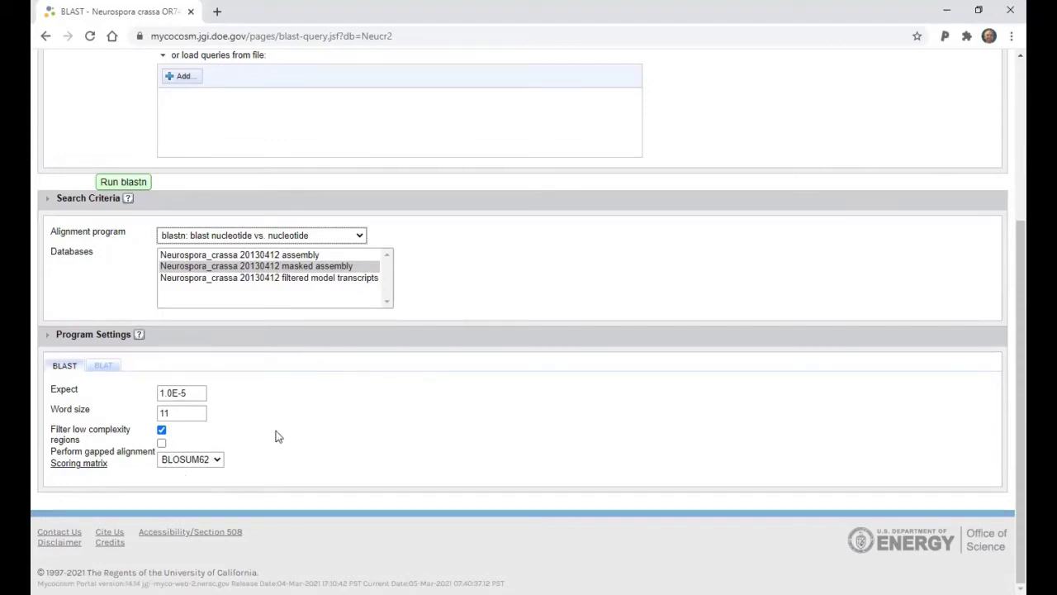
scroll(588, 415, "up", 3)
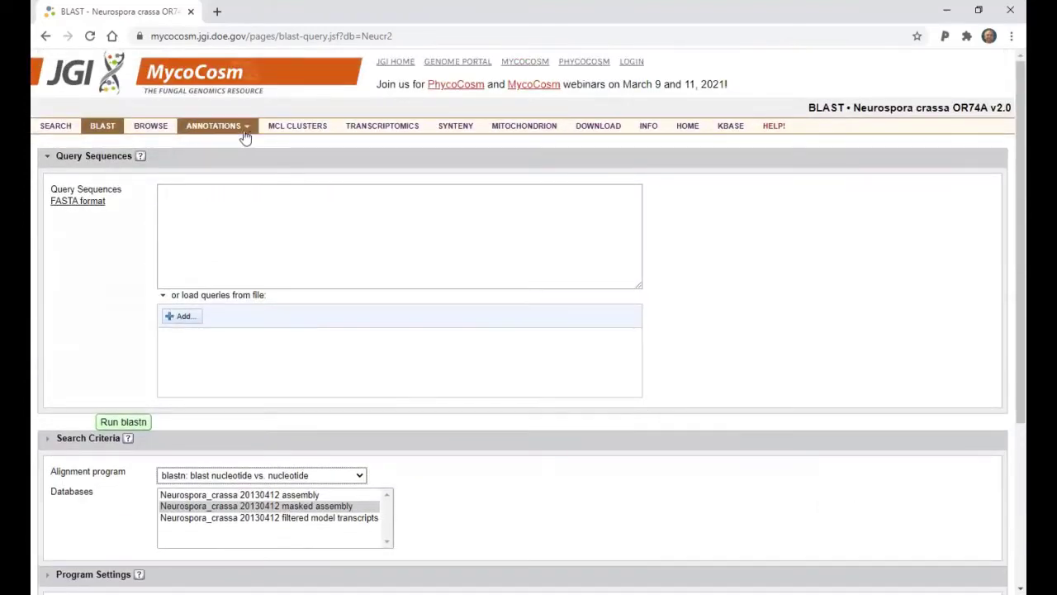
Open the genome browser at Supercontig_1:1-100000 and scroll through its gene, RNASeq and repeat tracks
left_click(150, 126)
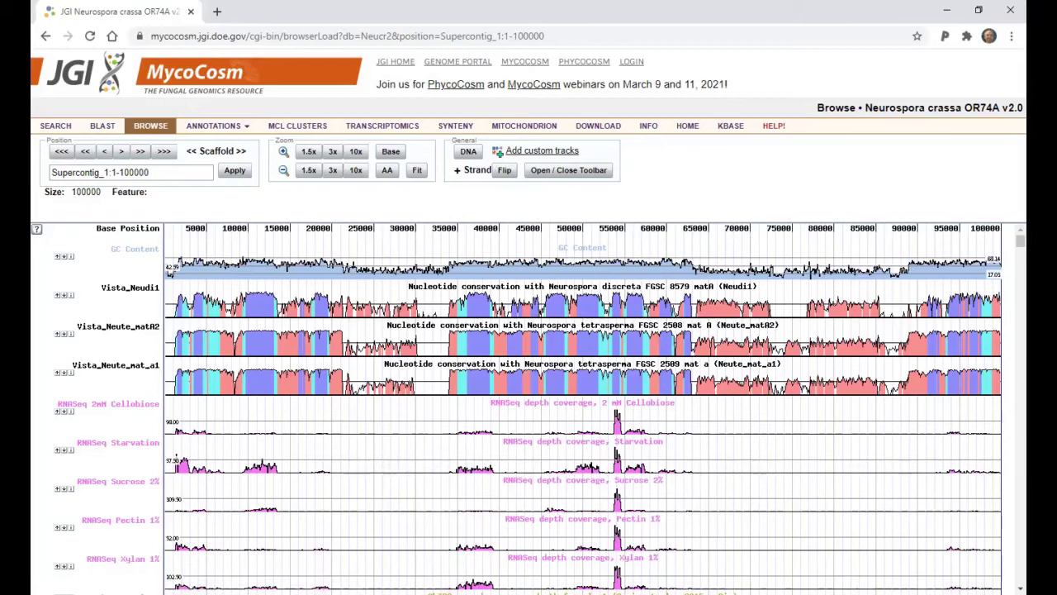
scroll(661, 454, "down", 2)
scroll(645, 454, "down", 2)
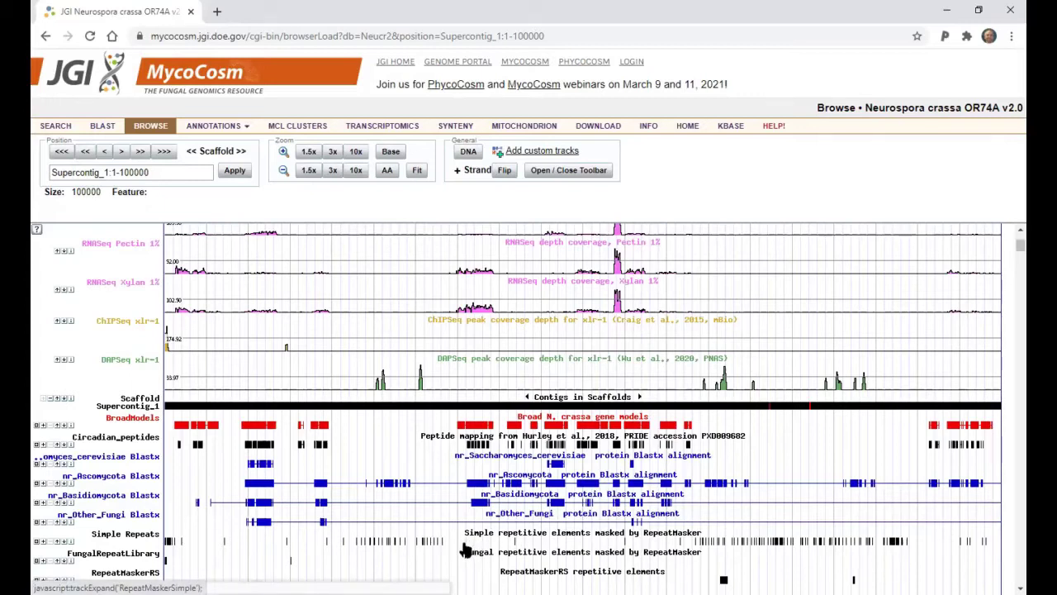
scroll(509, 543, "down", 1)
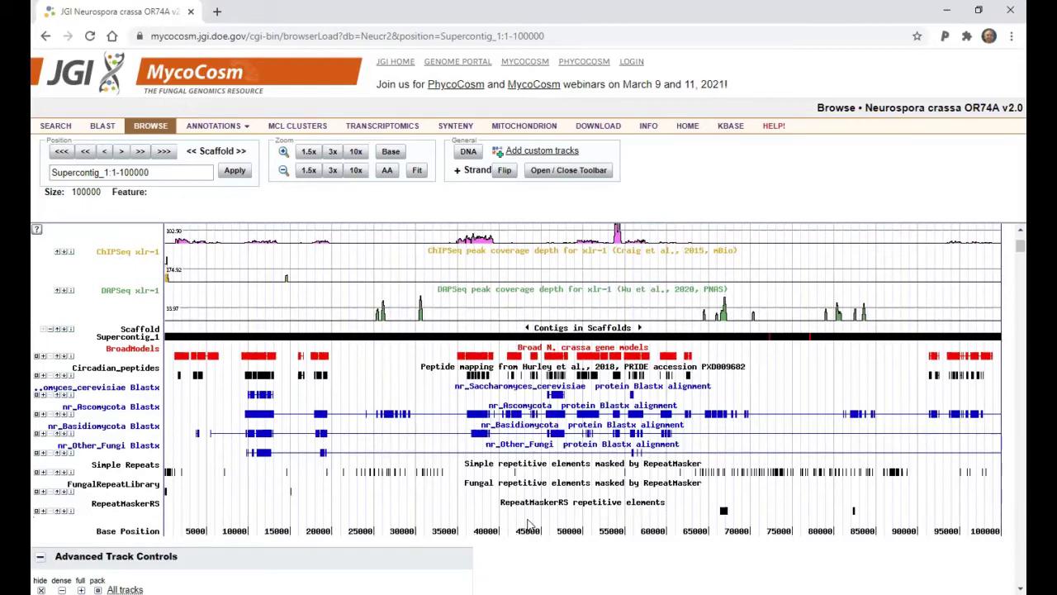
scroll(528, 525, "down", 1)
scroll(529, 524, "down", 3)
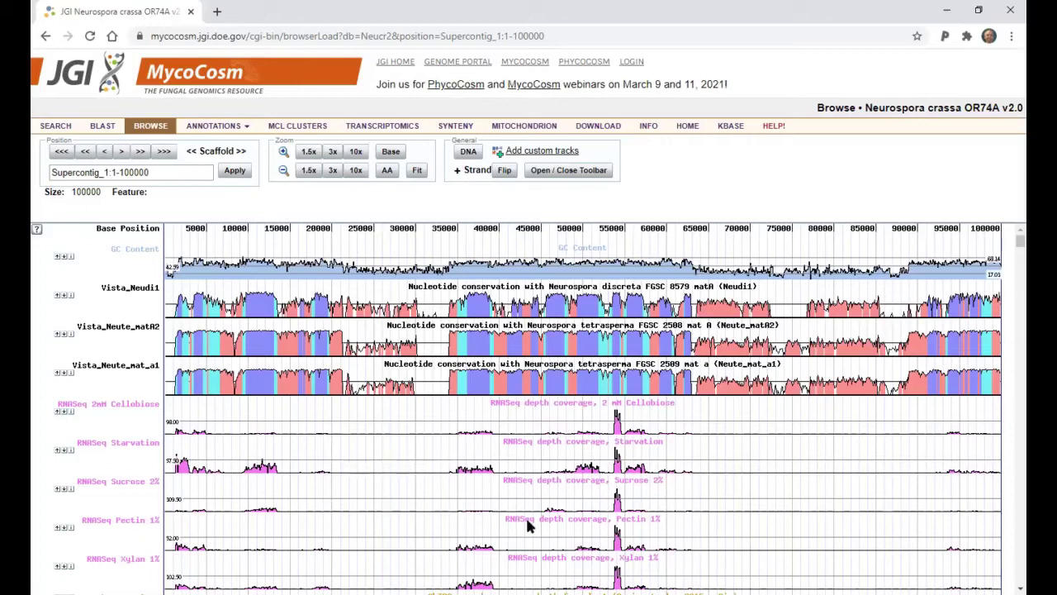
scroll(527, 522, "down", 1)
scroll(650, 473, "down", 2)
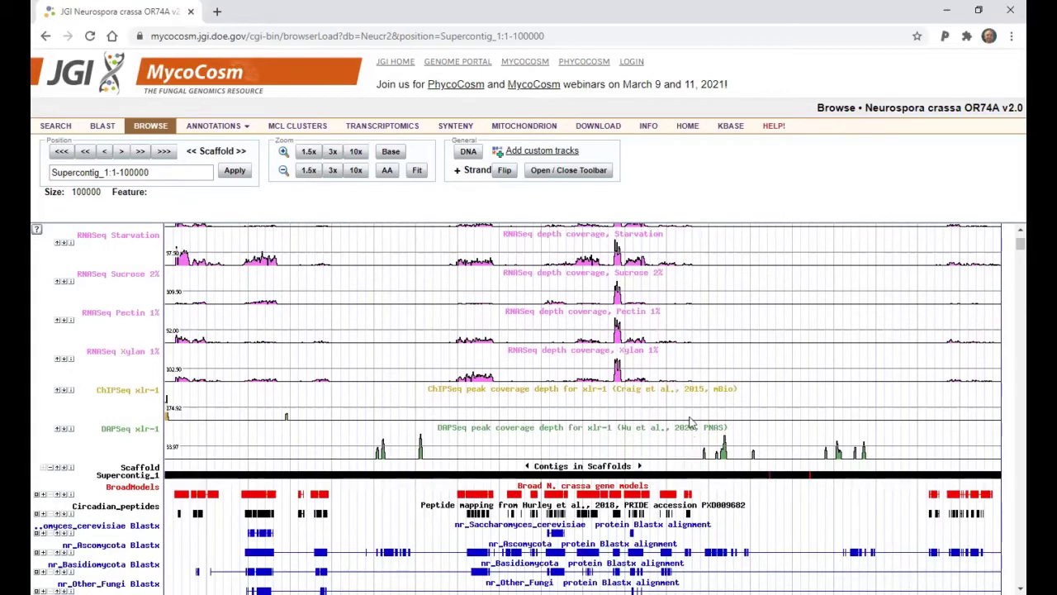
scroll(683, 425, "down", 2)
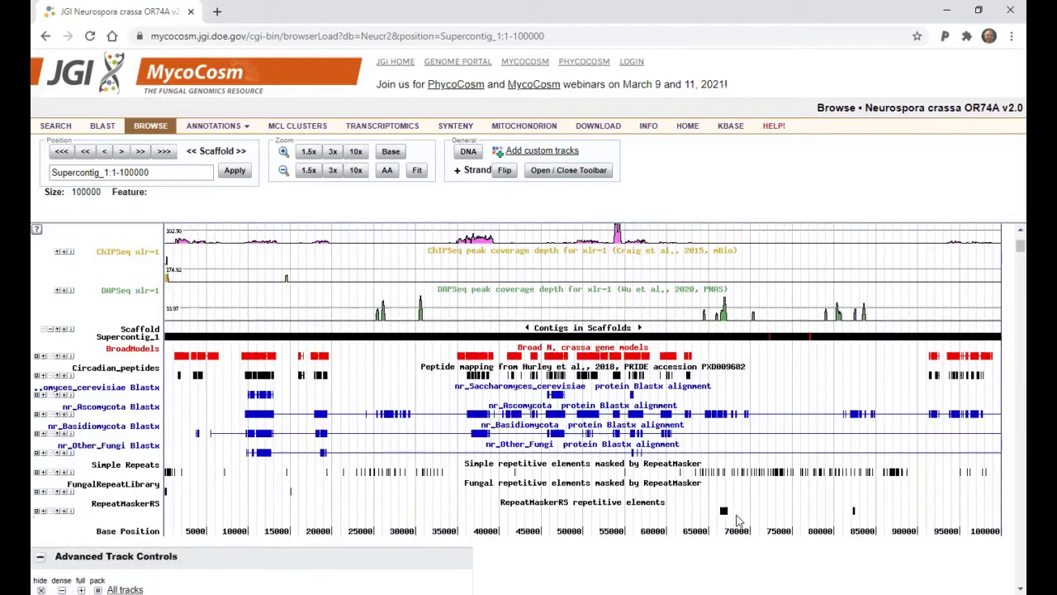
scroll(738, 521, "down", 3)
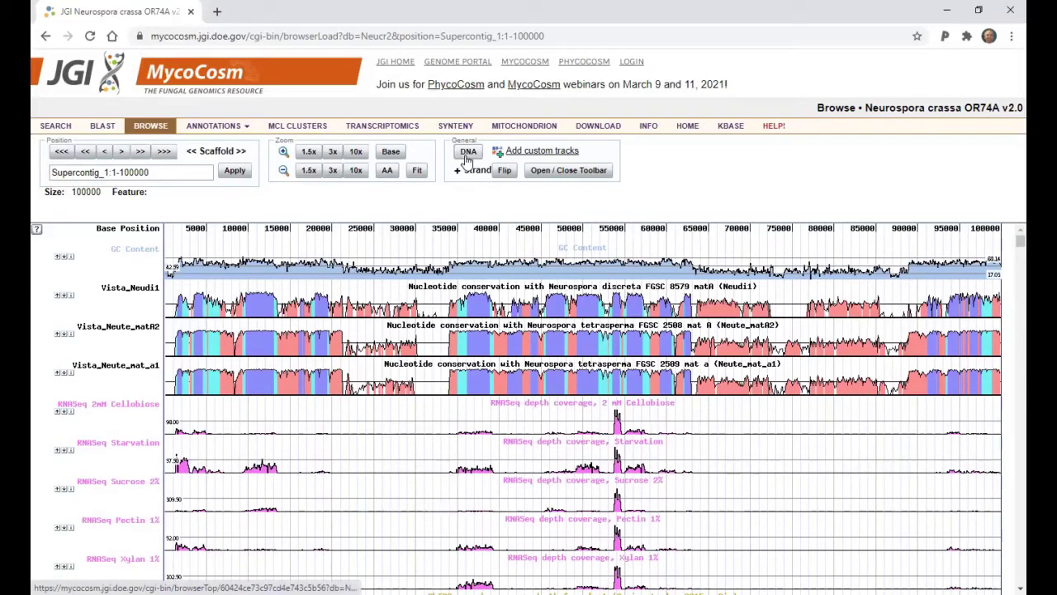
left_click(468, 157)
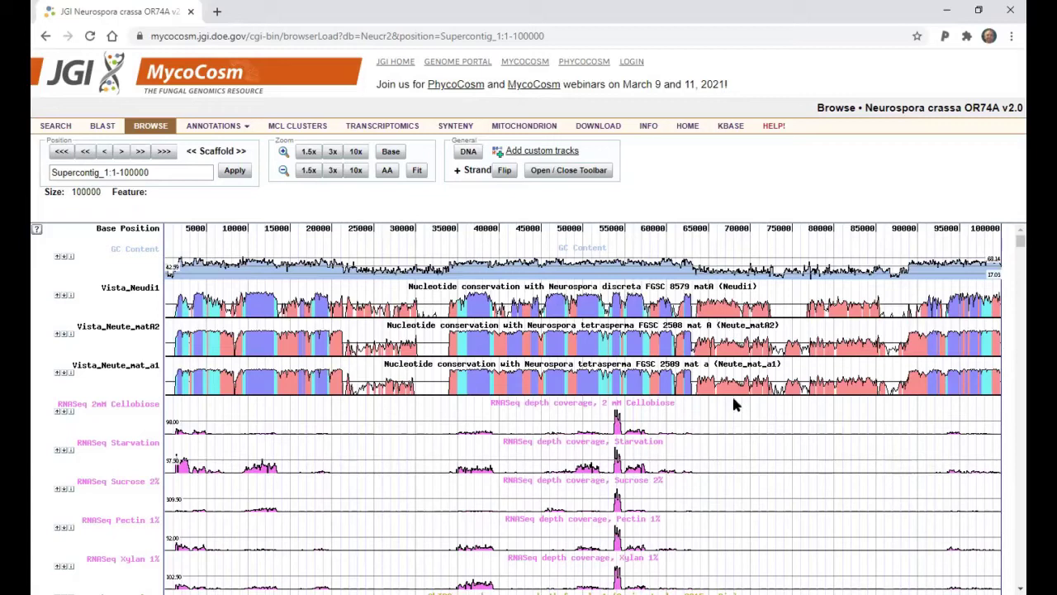
scroll(733, 404, "down", 2)
scroll(734, 404, "down", 1)
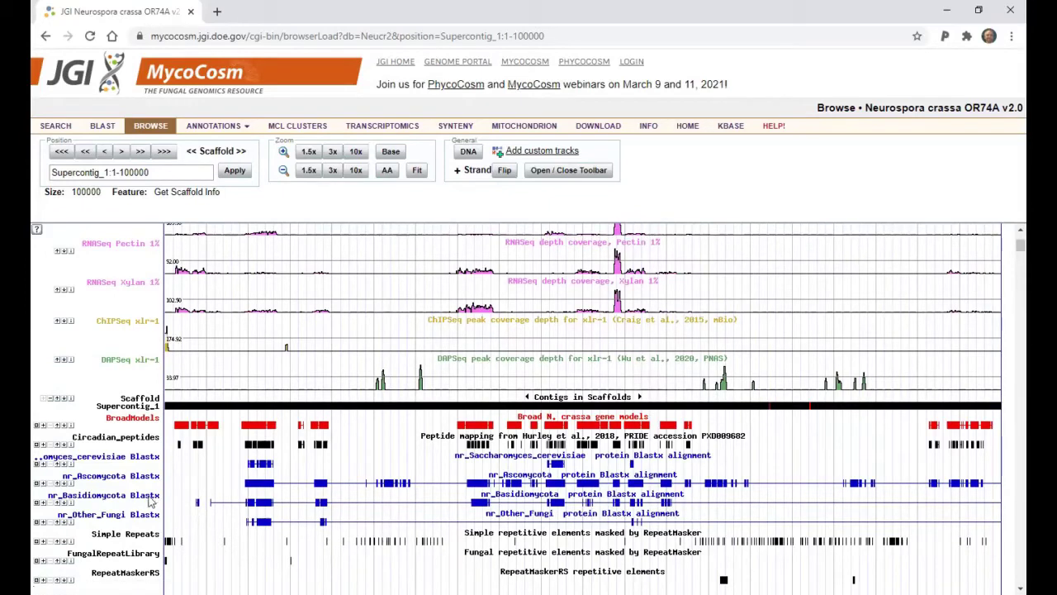
Expand the BroadModels track into separate rows and select the NCU09910 gene model
left_click(42, 425)
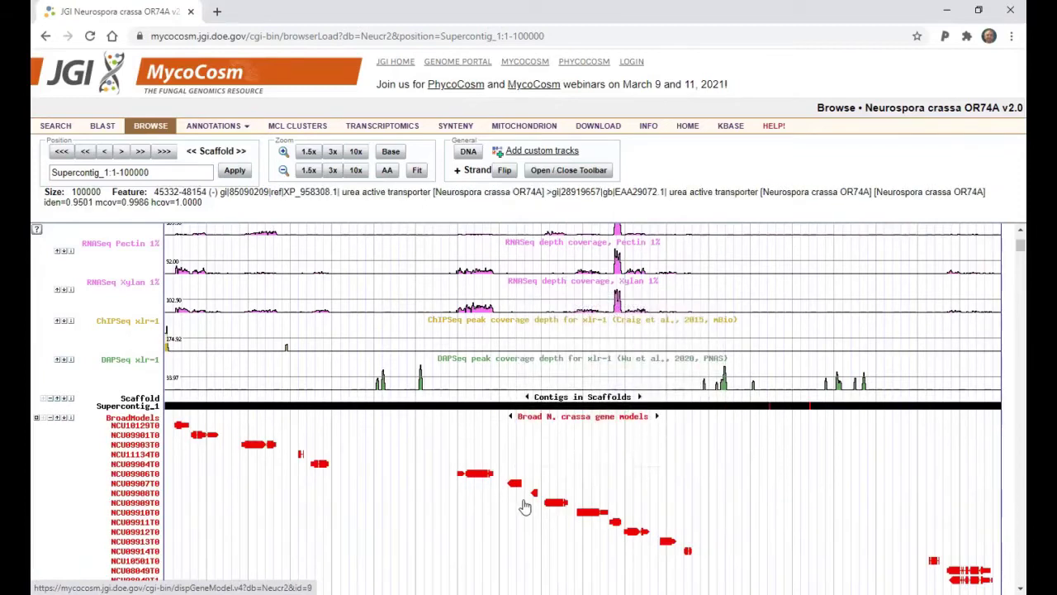
left_click(575, 516)
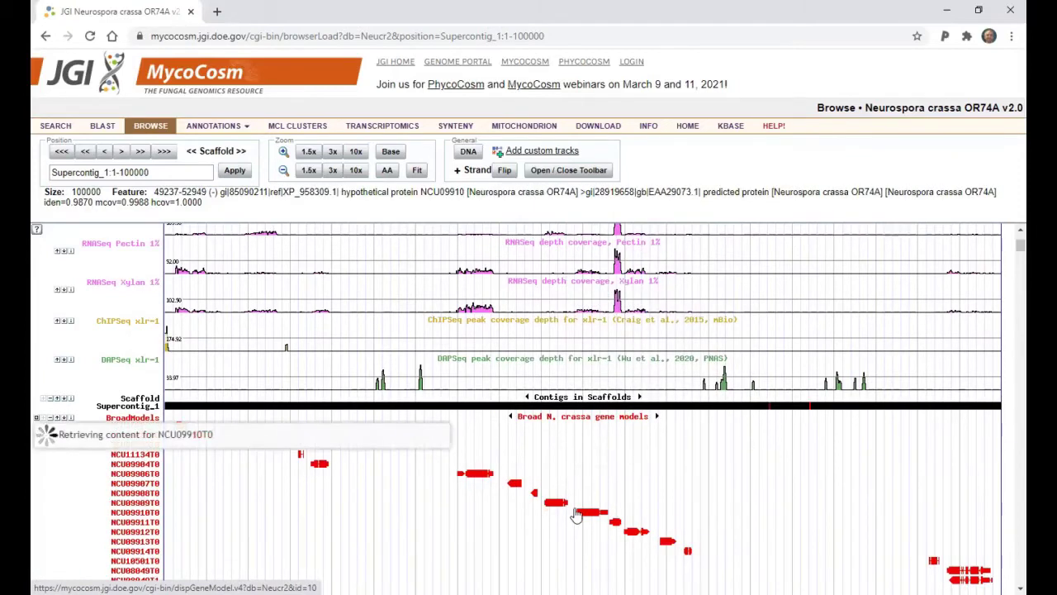
mouse_move(591, 513)
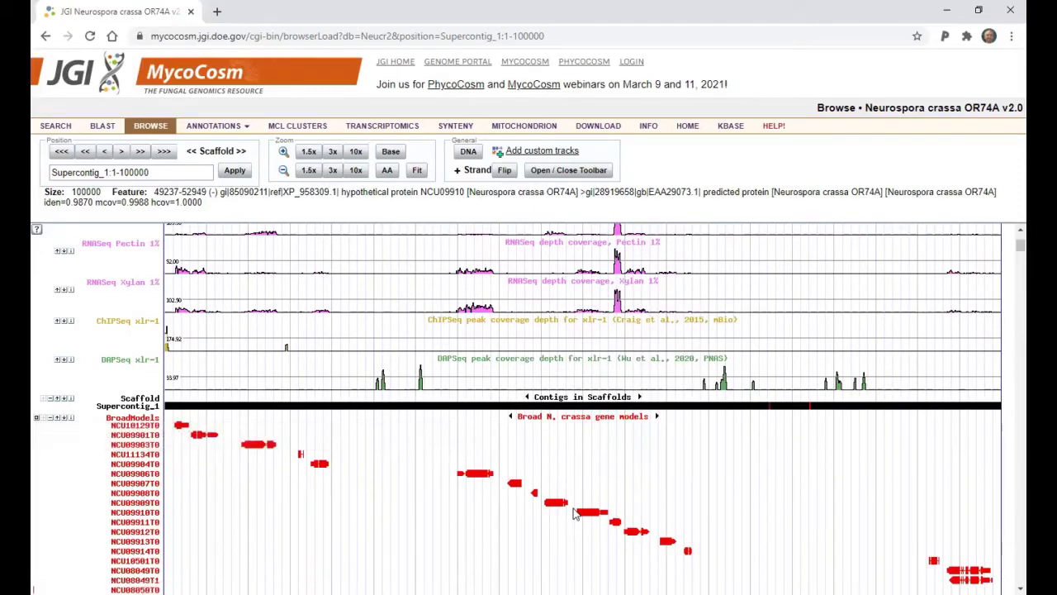
scroll(545, 489, "down", 2)
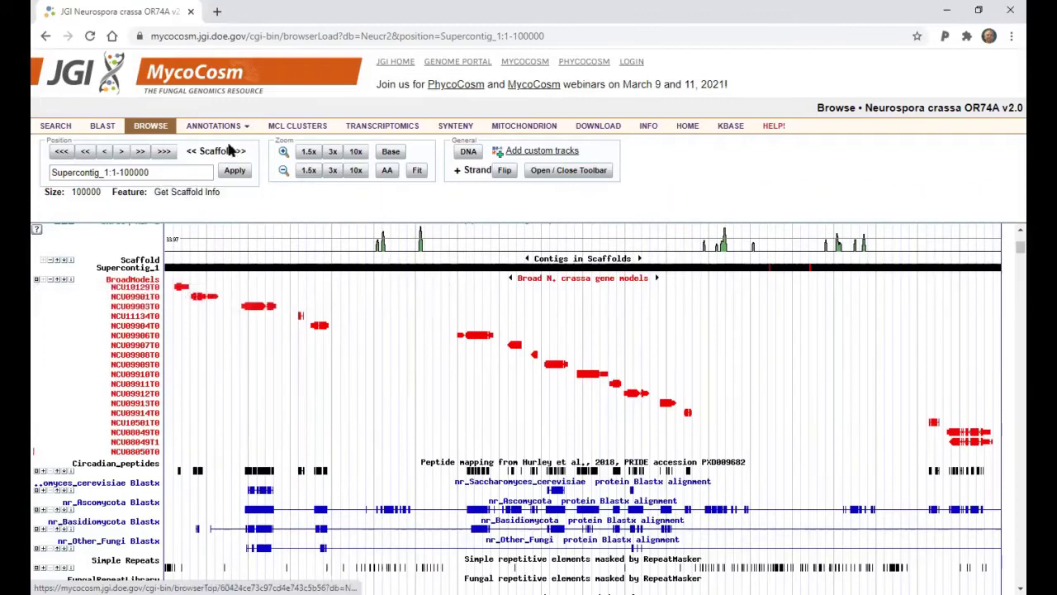
Jump the browser to Supercontig_1:7,477,490–7,480,808 and view the NCU00709T0 gene model tracks
triple_click(176, 171)
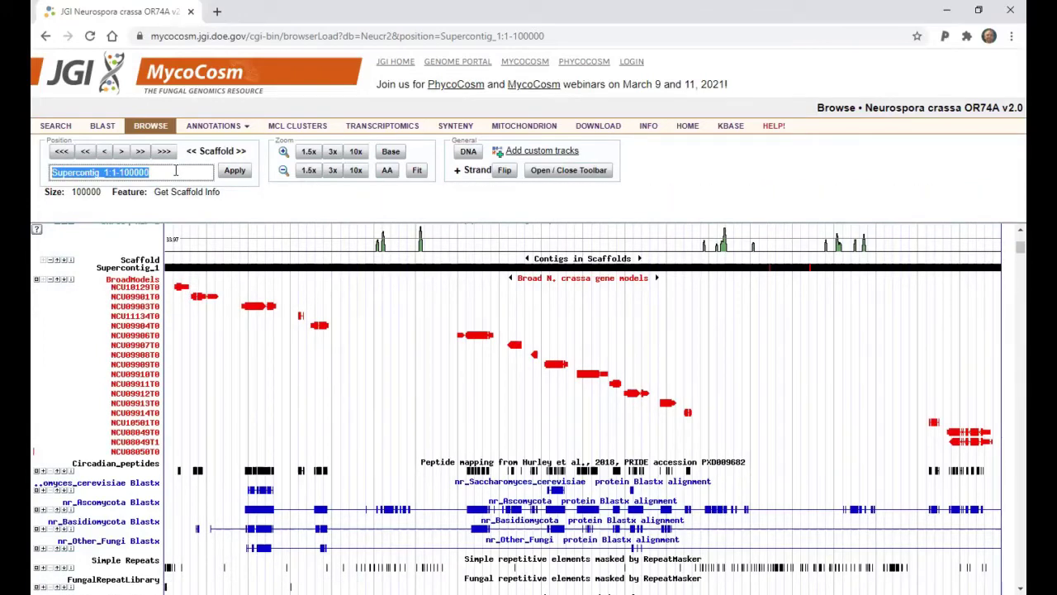
type("2009")
key("Return")
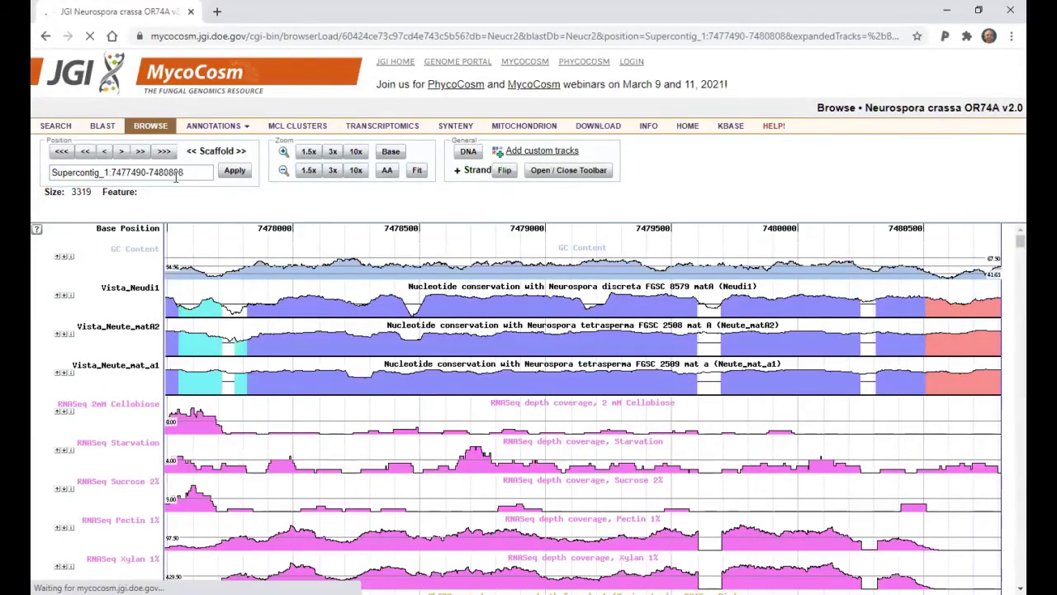
scroll(603, 273, "down", 4)
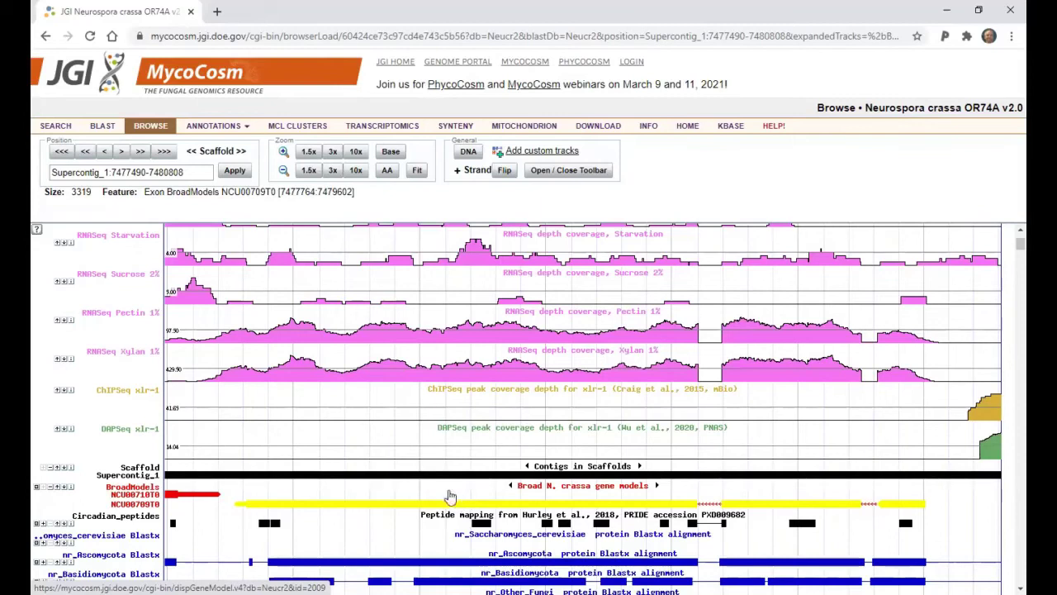
left_click(433, 508)
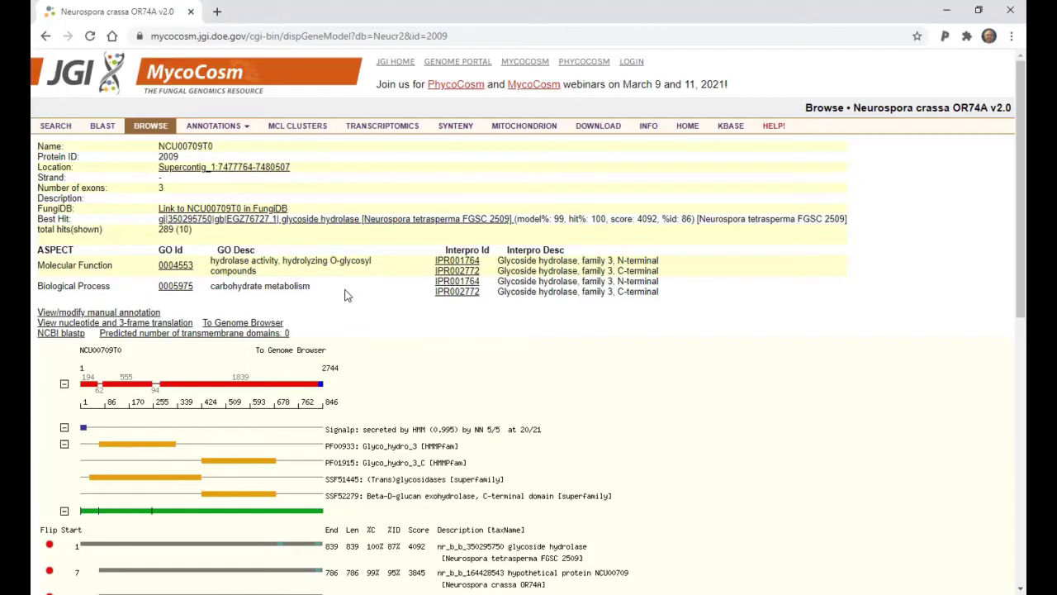
scroll(343, 295, "down", 2)
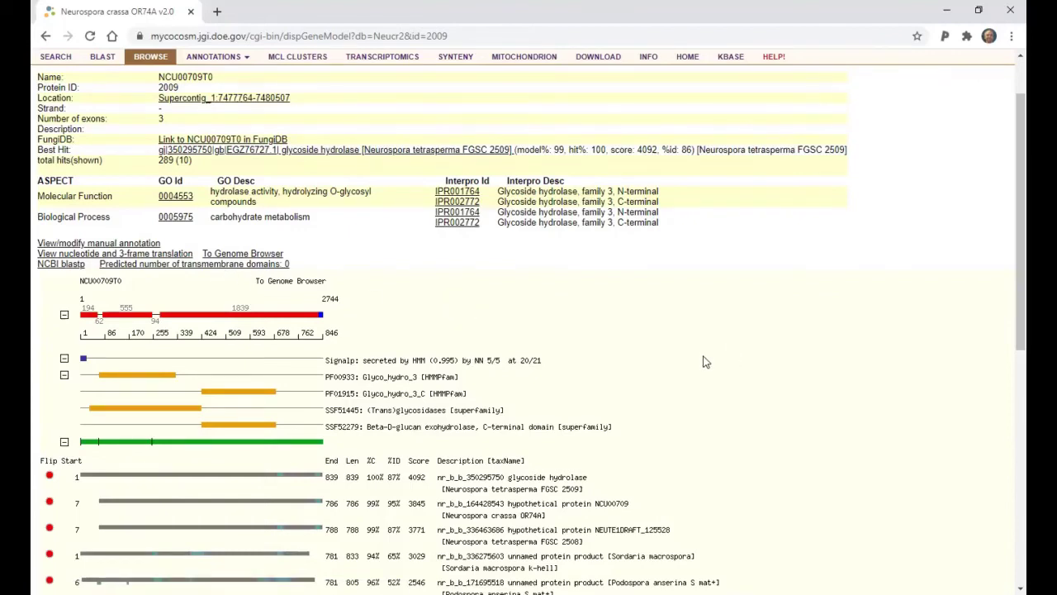
scroll(706, 361, "down", 1)
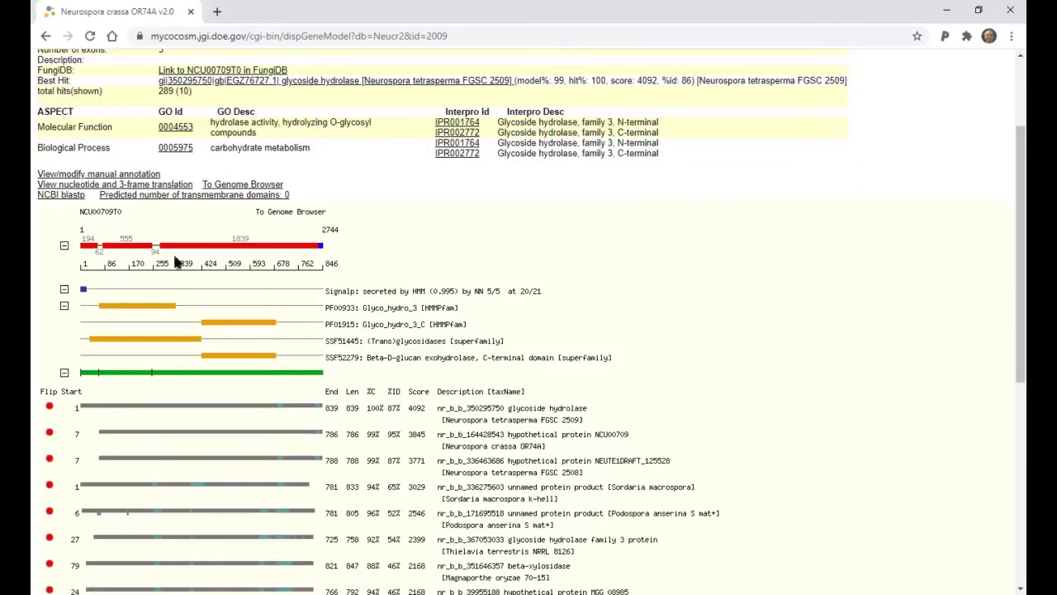
View NCU00709T0's nucleotide and 3-frame translation sequences, then return to its protein page
left_click(222, 252)
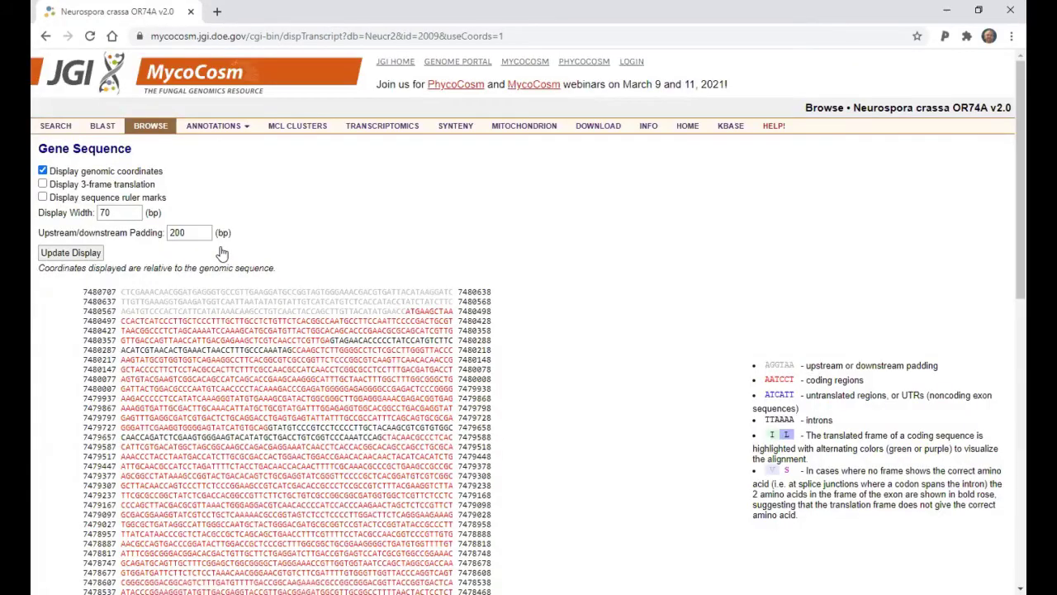
scroll(453, 350, "down", 5)
scroll(453, 350, "down", 4)
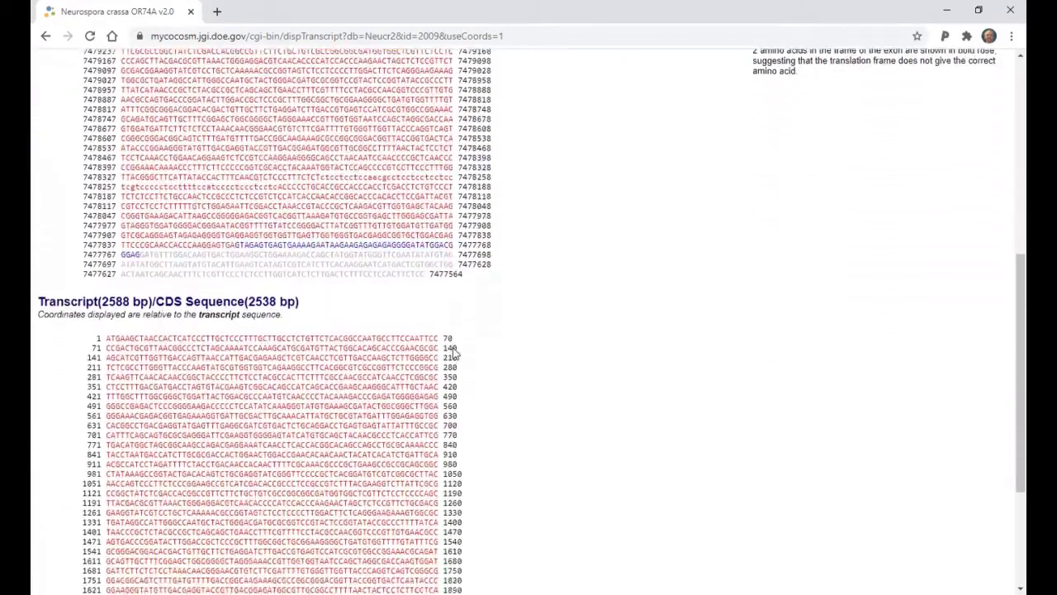
scroll(453, 350, "up", 3)
scroll(453, 351, "up", 3)
scroll(452, 350, "up", 3)
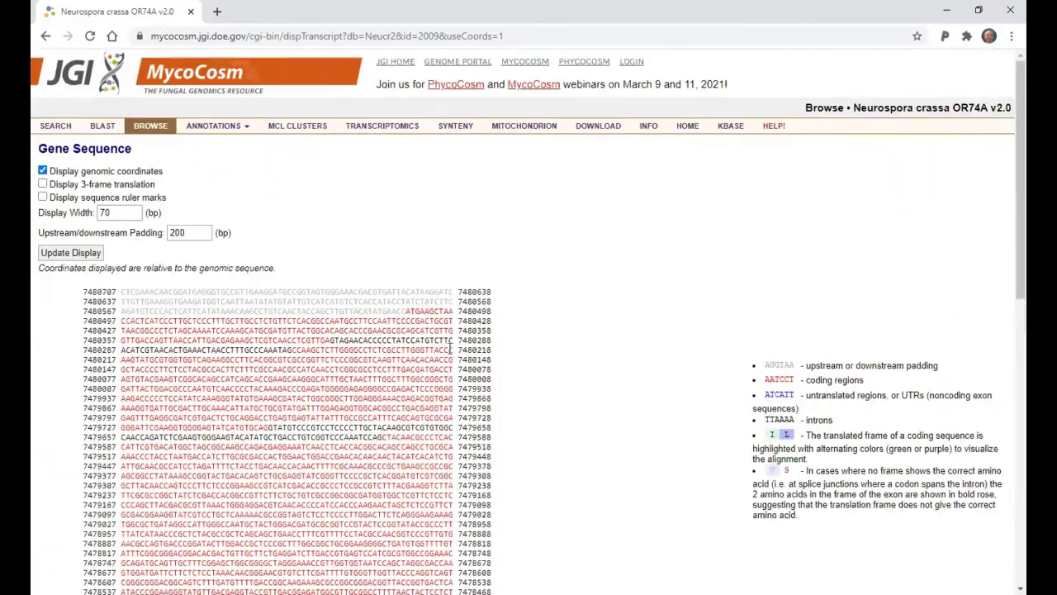
left_click(46, 35)
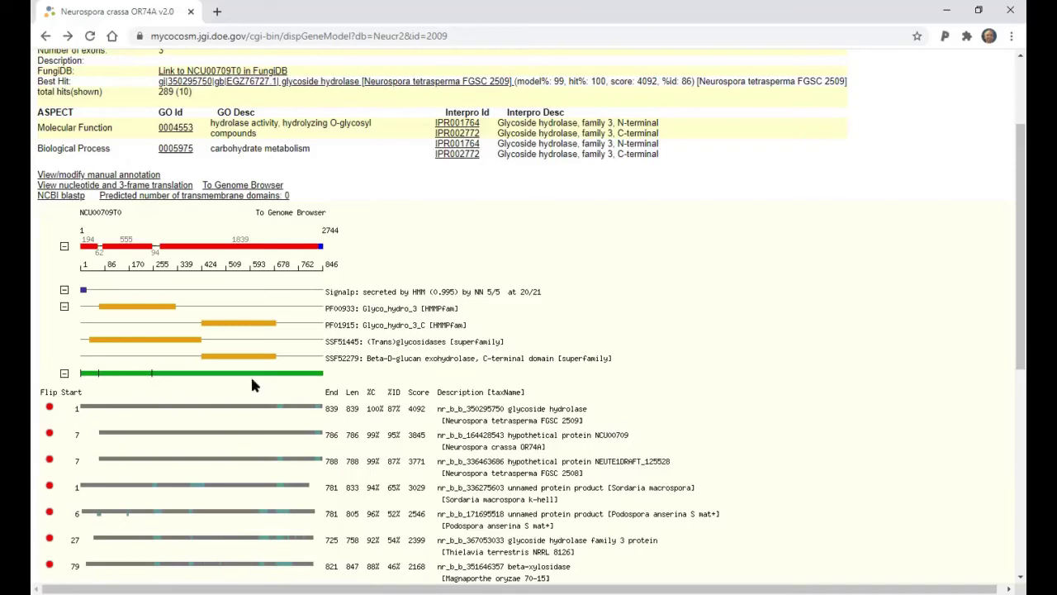
scroll(253, 385, "down", 1)
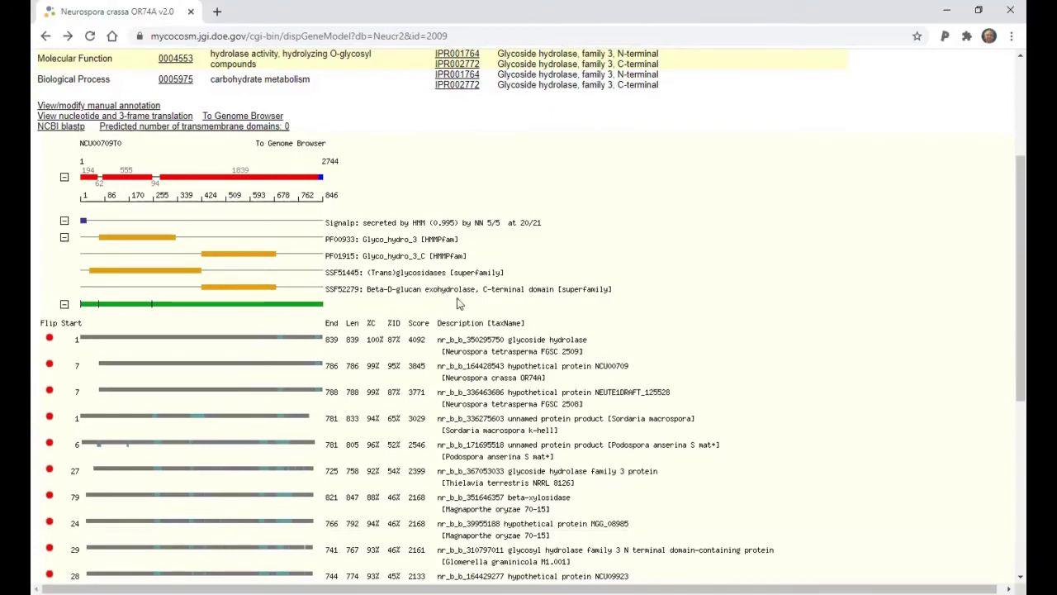
scroll(475, 405, "down", 3)
scroll(441, 425, "down", 1)
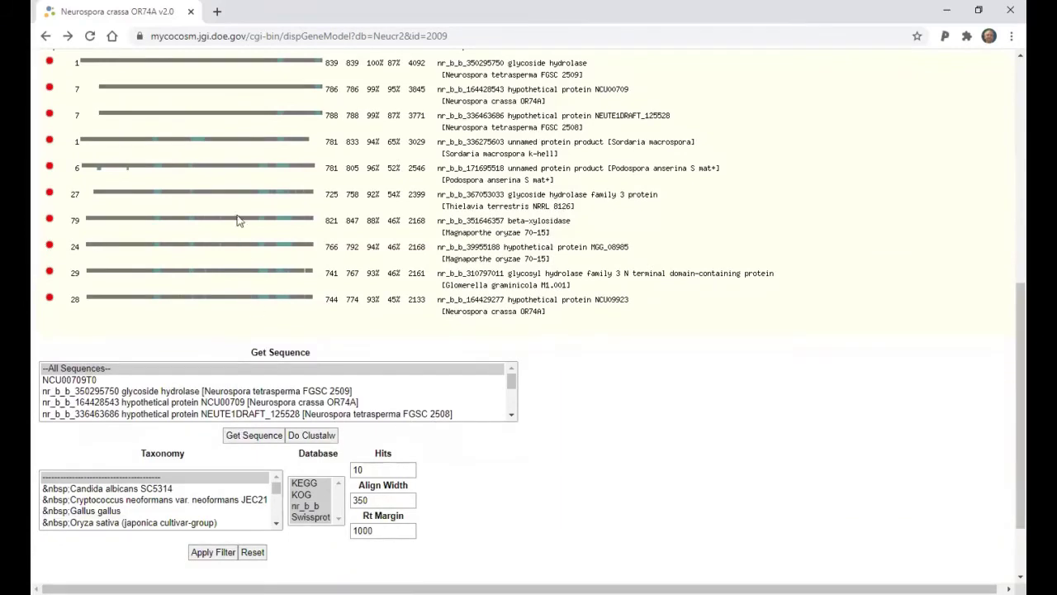
scroll(603, 335, "up", 3)
scroll(603, 334, "up", 3)
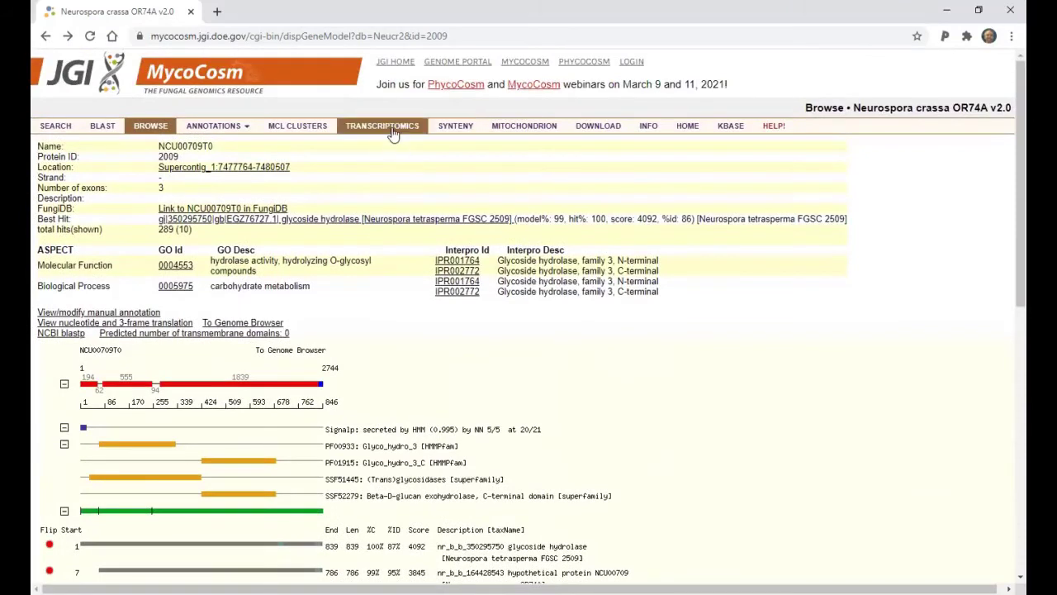
Open the Transcriptomics heat map and pan via the minimap to the xylan and starvation columns
left_click(388, 128)
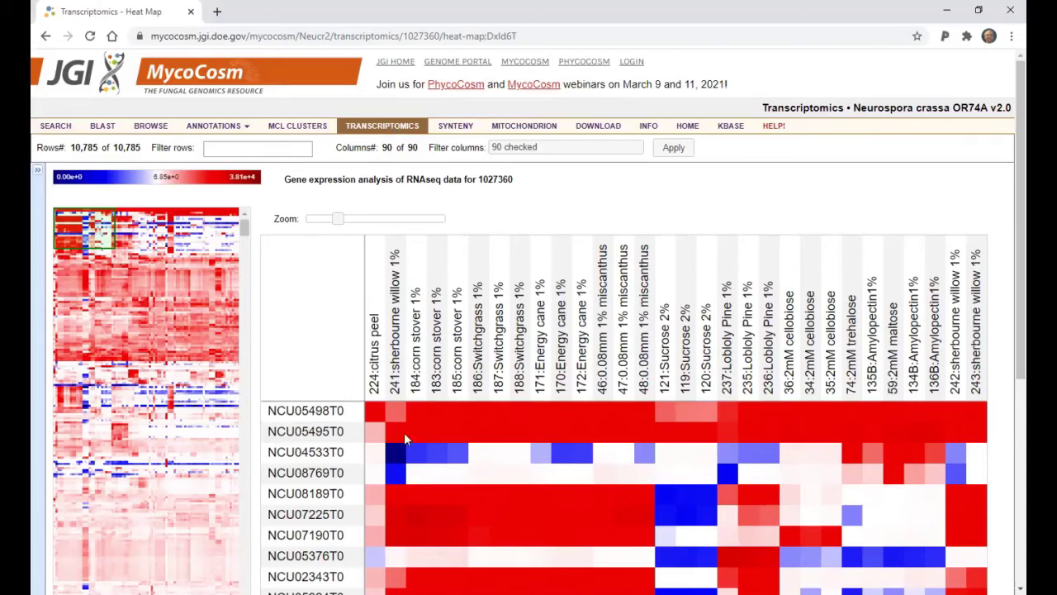
scroll(498, 415, "down", 1)
scroll(498, 416, "down", 1)
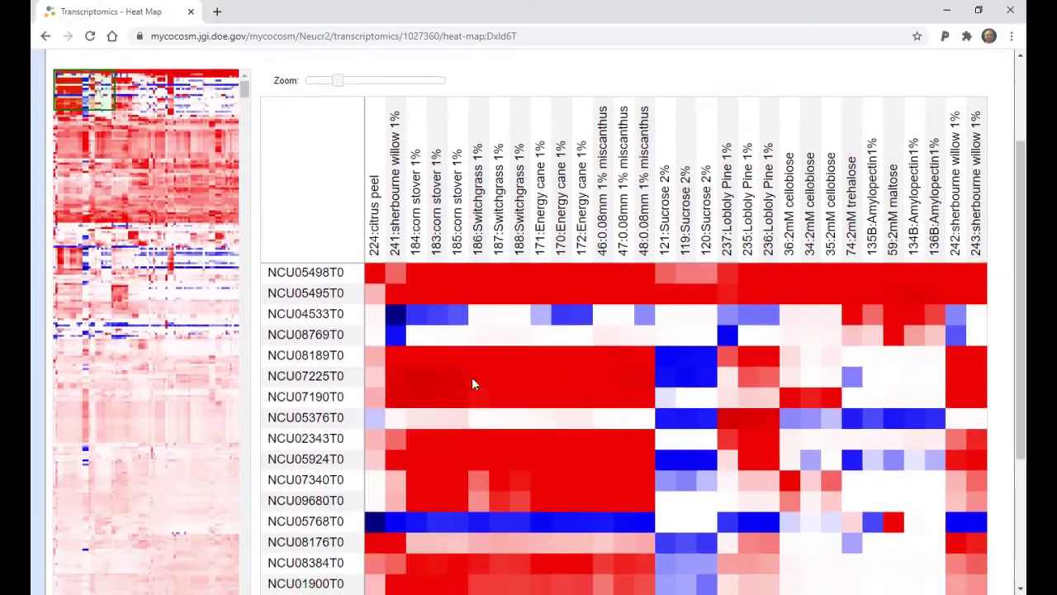
left_click(118, 299)
left_click(85, 287)
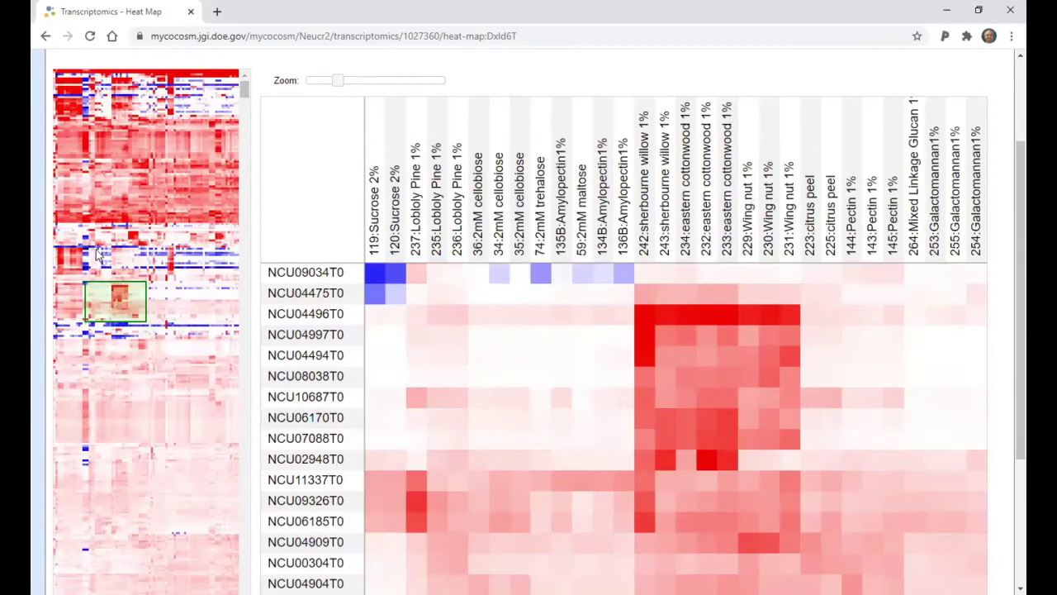
scroll(97, 258, "up", 2)
left_click(70, 222)
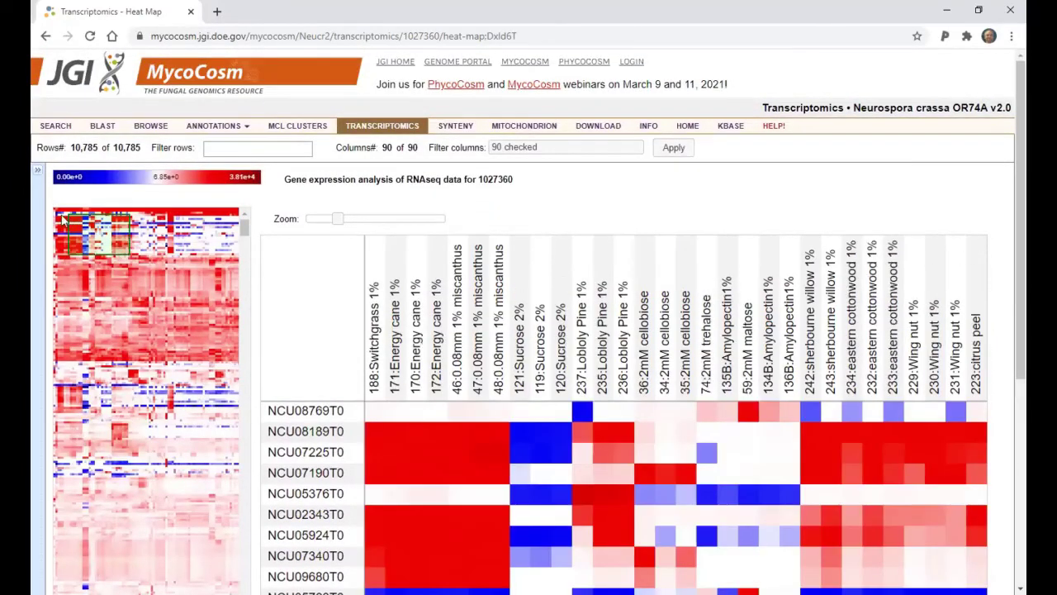
left_click_drag(71, 222, 183, 281)
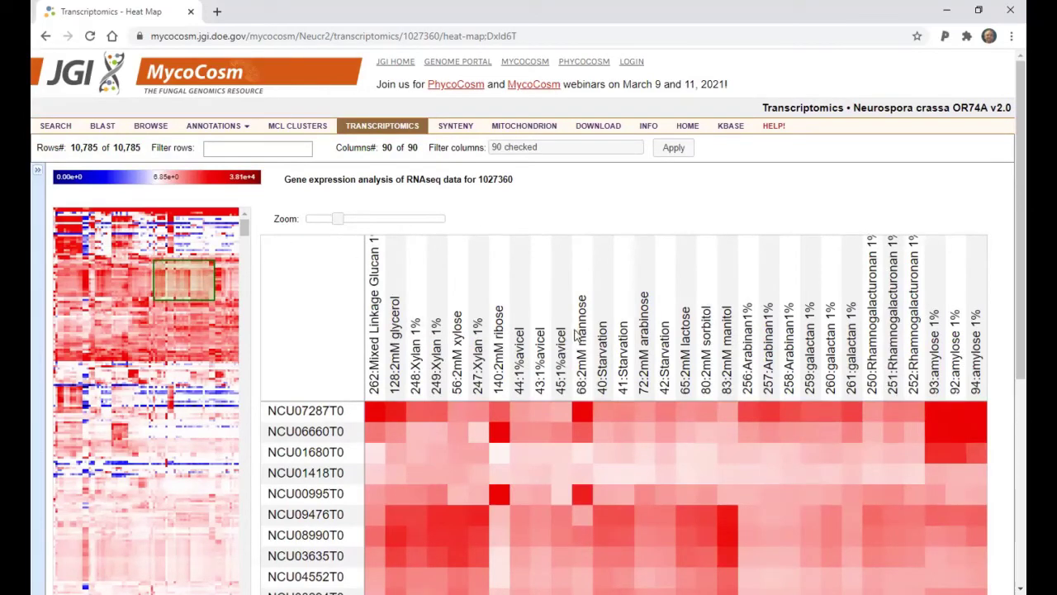
Open the Mitochondrion page and view the circular 64,840 bp genome map with 56 genes
left_click(543, 132)
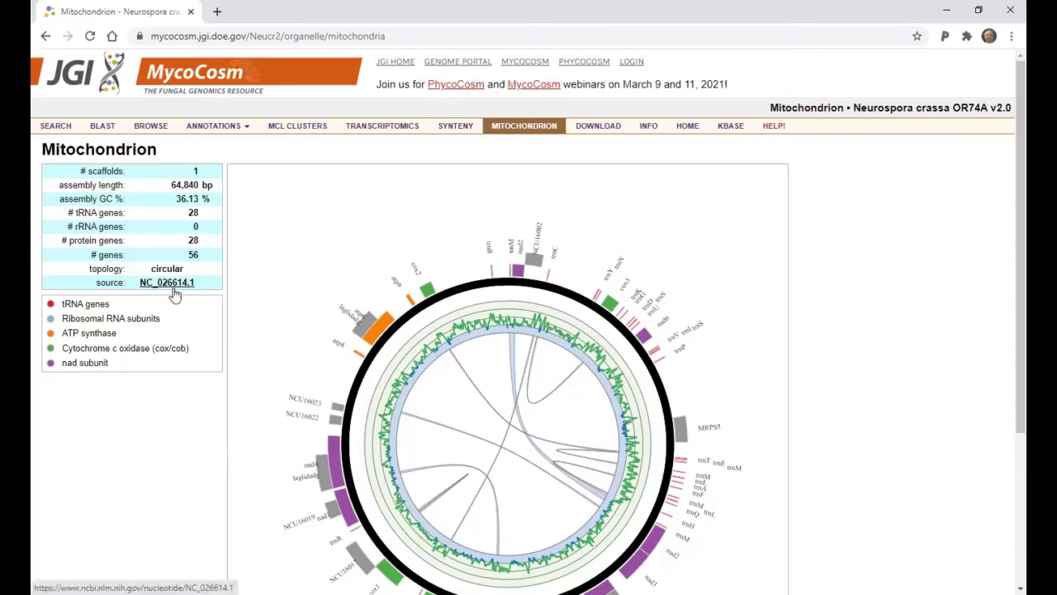
scroll(429, 389, "down", 1)
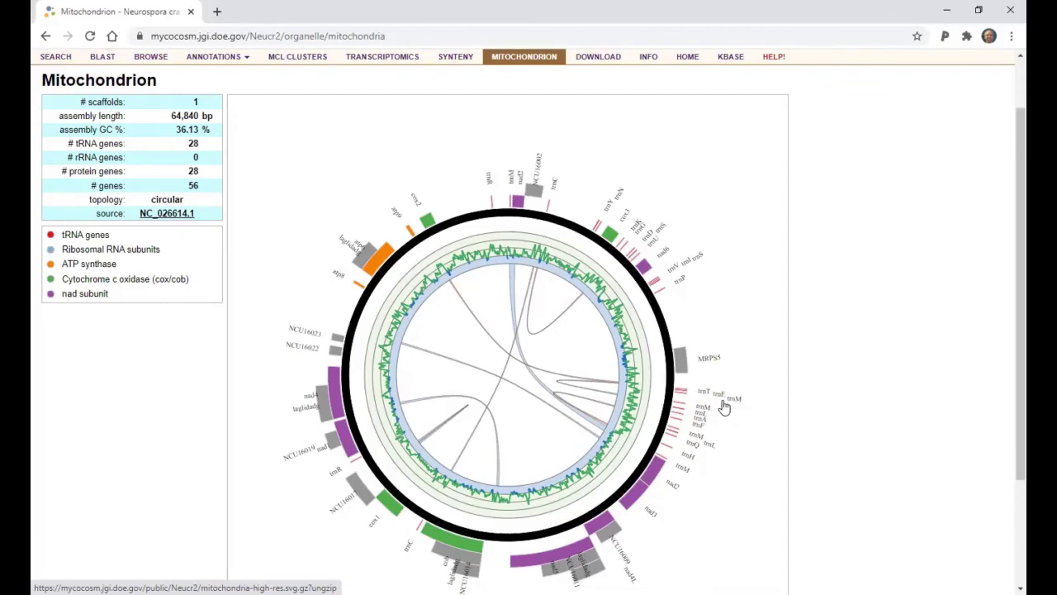
scroll(723, 406, "down", 1)
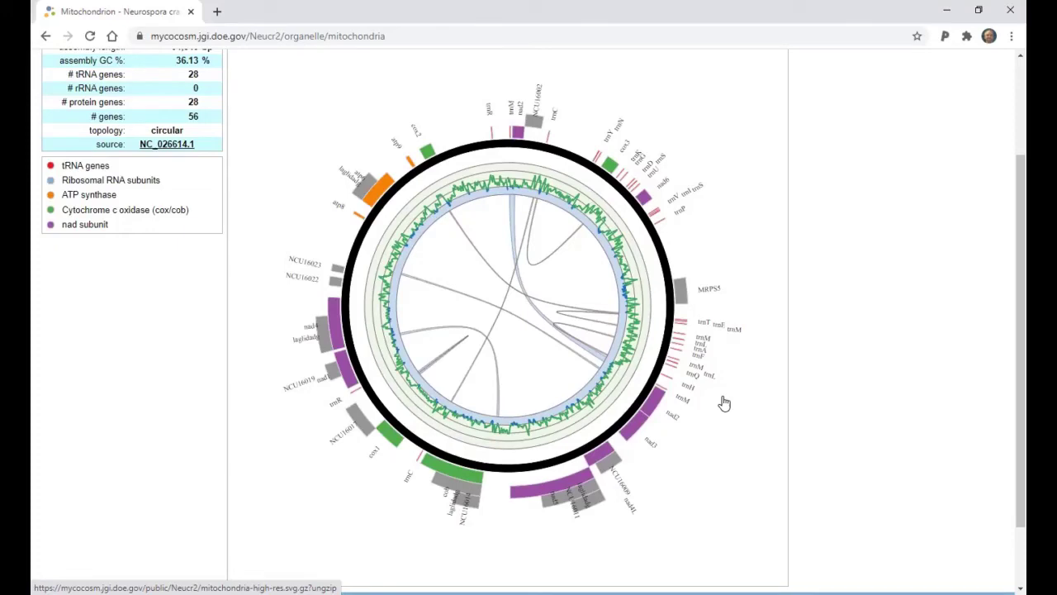
scroll(724, 403, "up", 2)
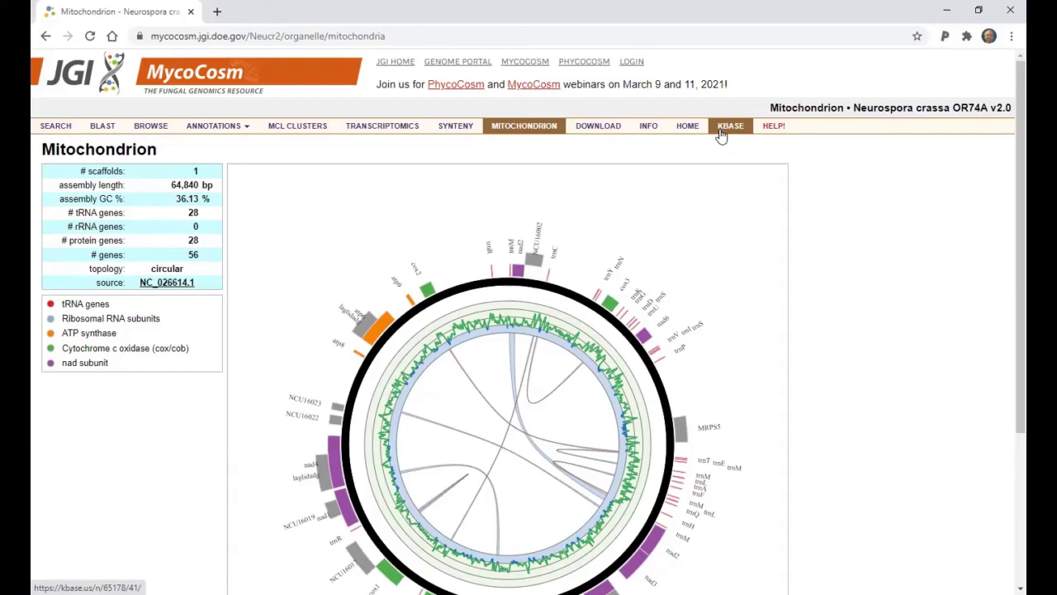
left_click(723, 135)
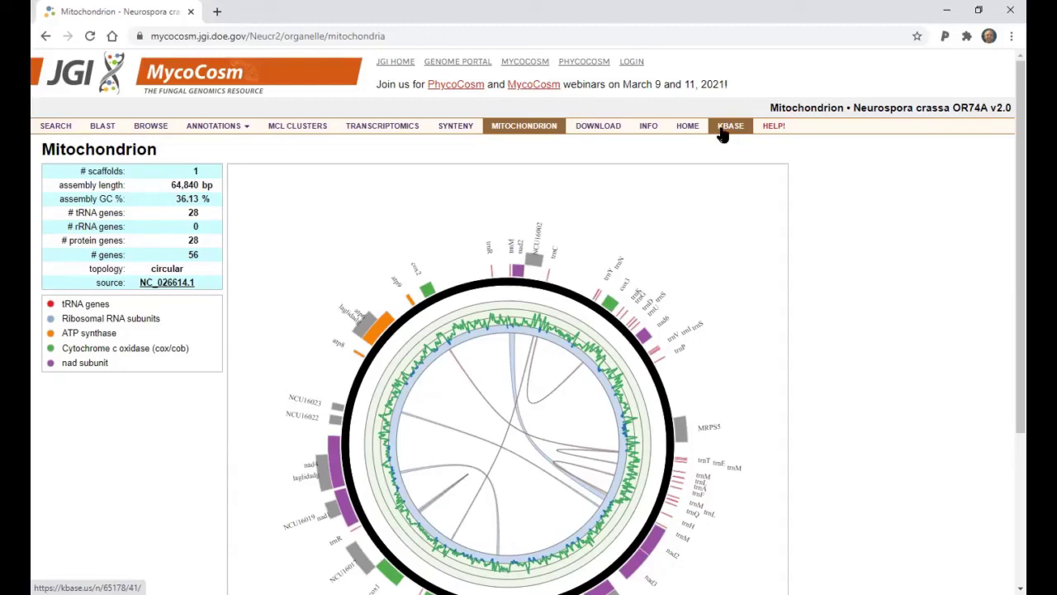